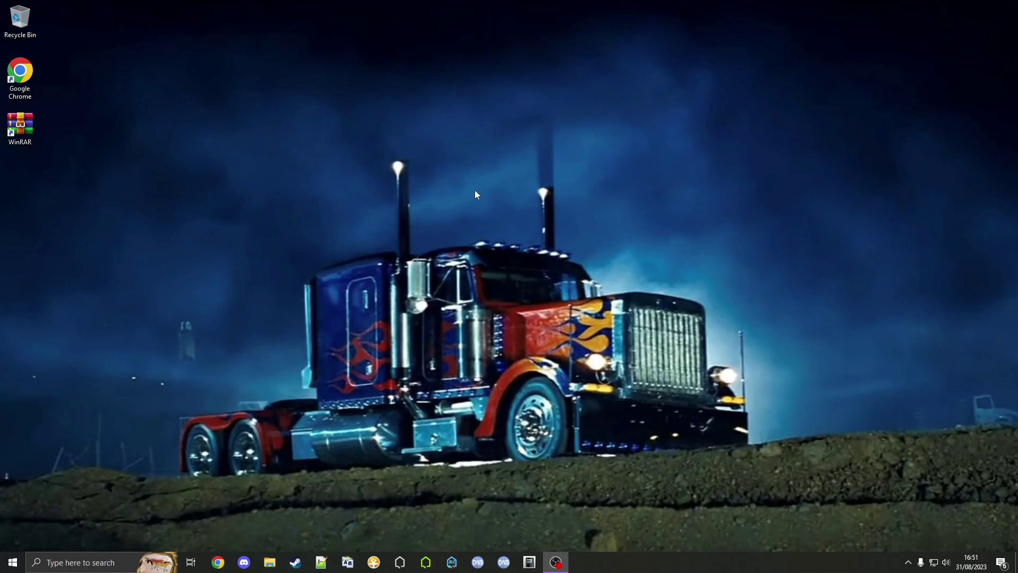
Find rpcs3.net in Chrome and download the 27 MB Windows v0.0.29-15550 .7z archive
left_click(218, 563)
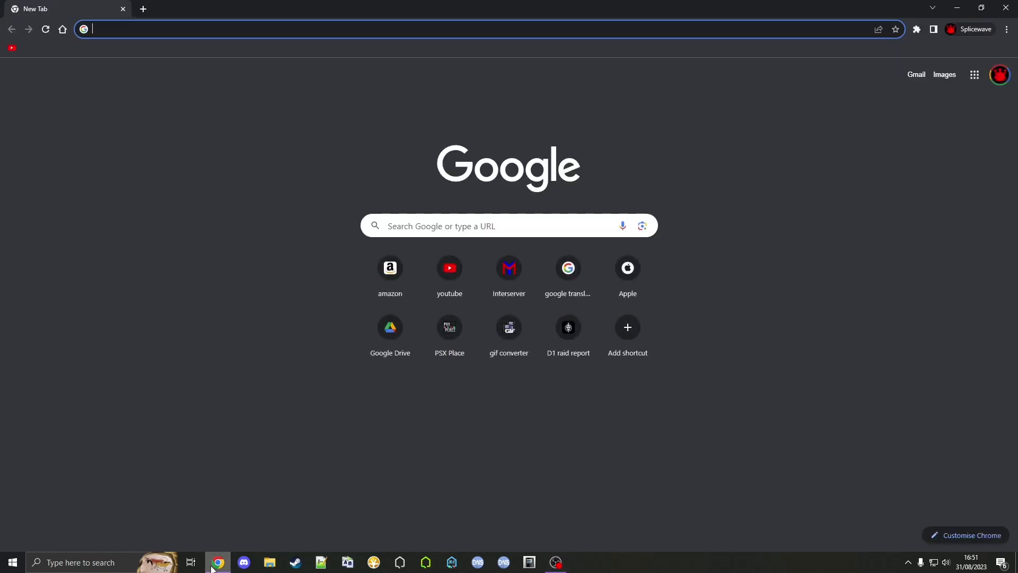
type("rpcs3.net/download")
key("Return")
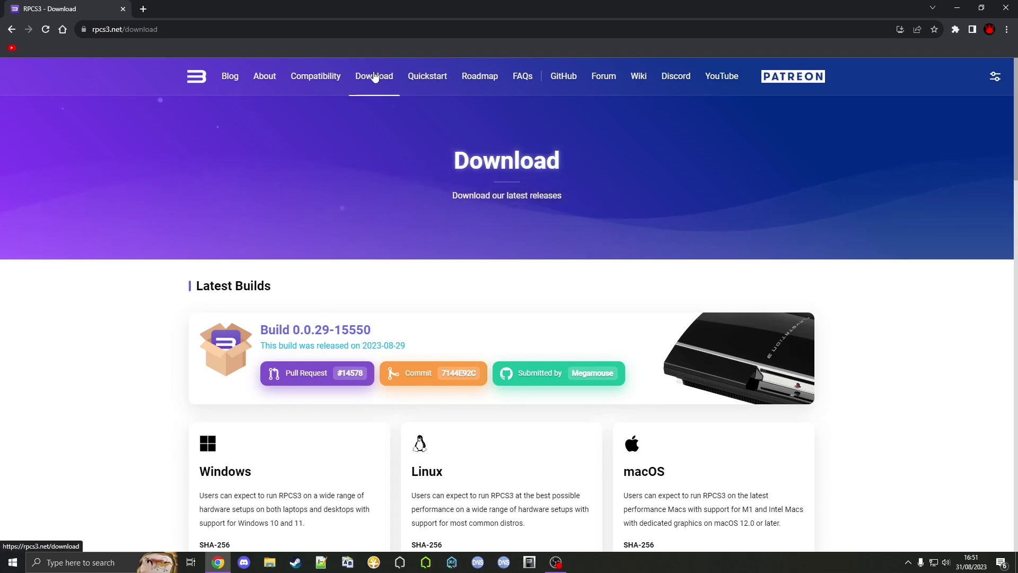
scroll(168, 275, "down", 1)
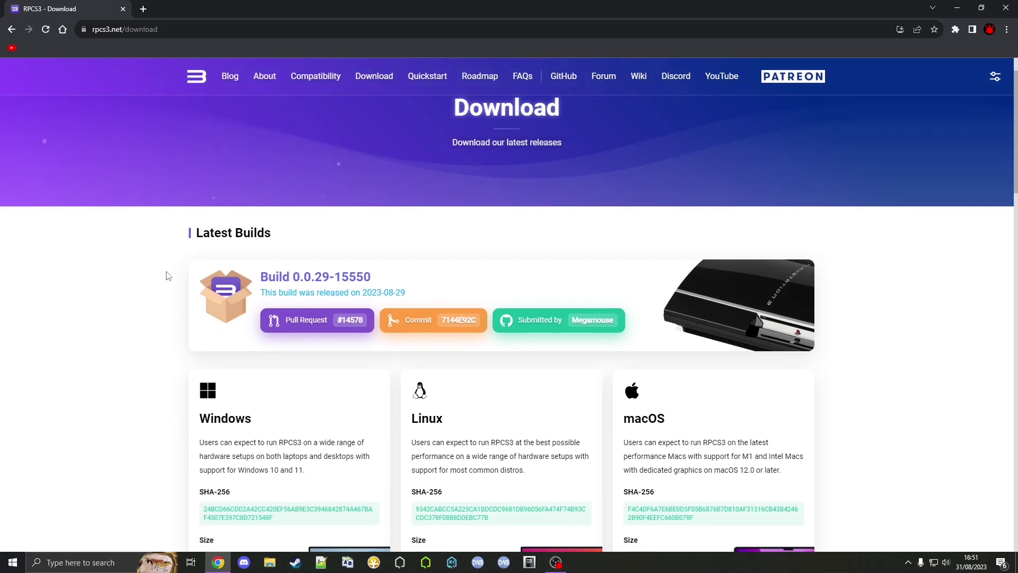
scroll(168, 275, "down", 1)
scroll(168, 275, "down", 3)
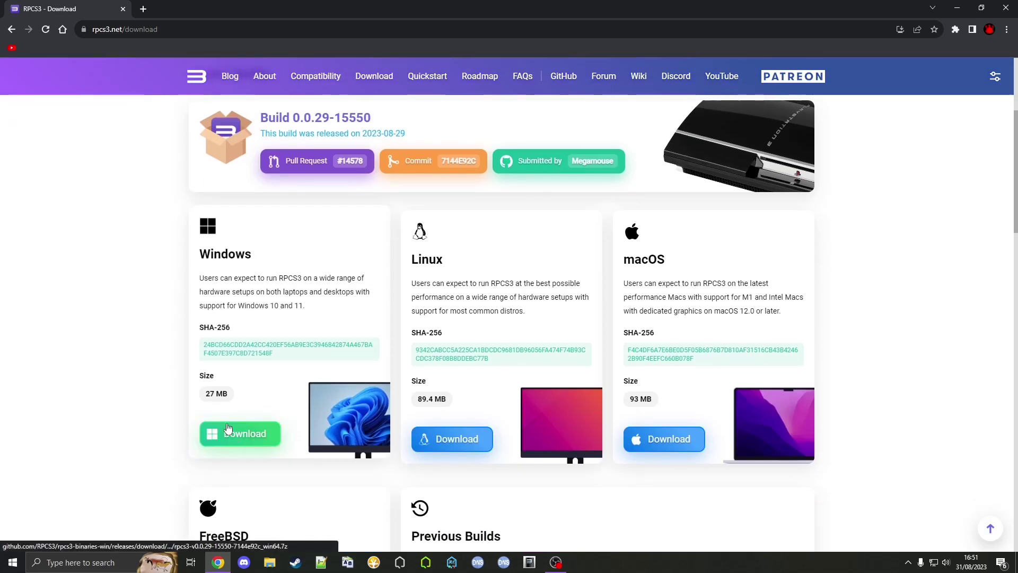
scroll(183, 345, "down", 10)
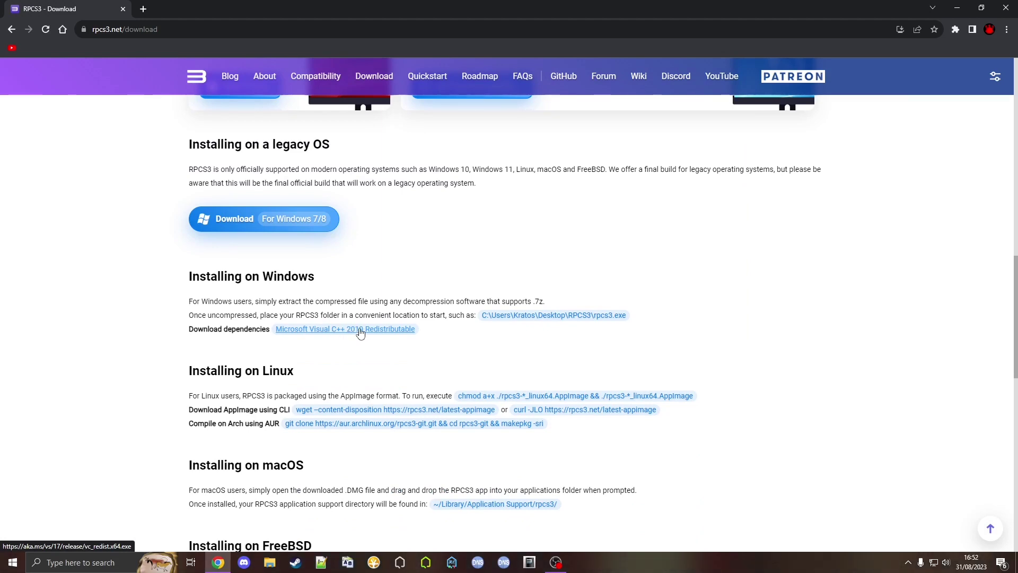
scroll(359, 329, "up", 7)
scroll(238, 225, "up", 2)
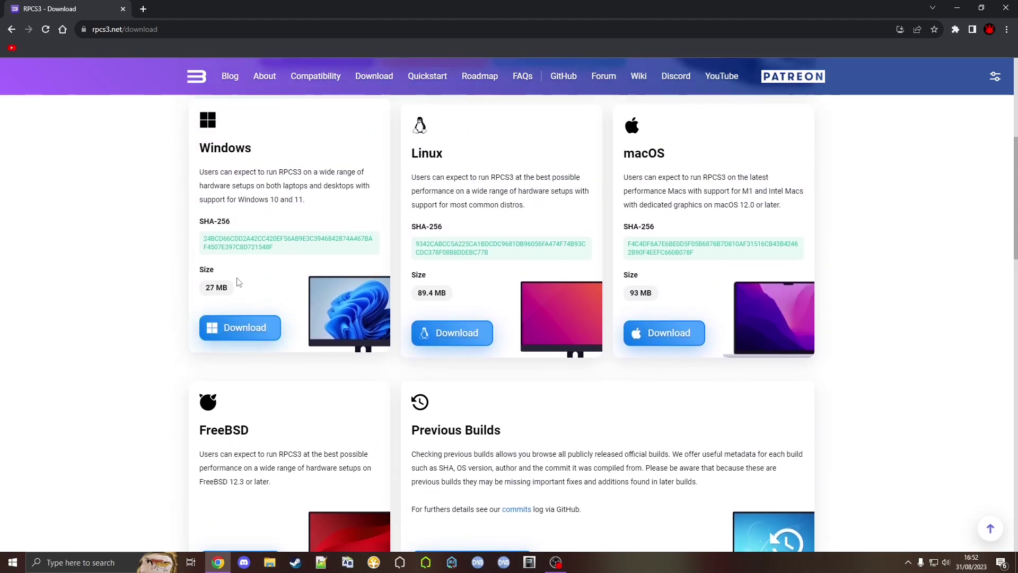
left_click(237, 328)
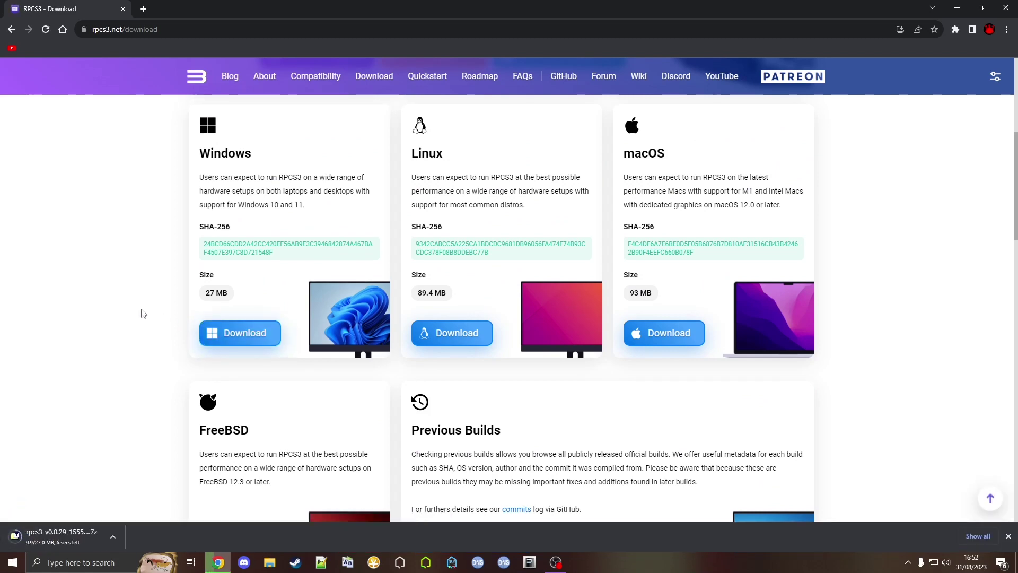
Close Chrome and open the 2TB SSD 1 (C:) drive in File Explorer
left_click(1006, 6)
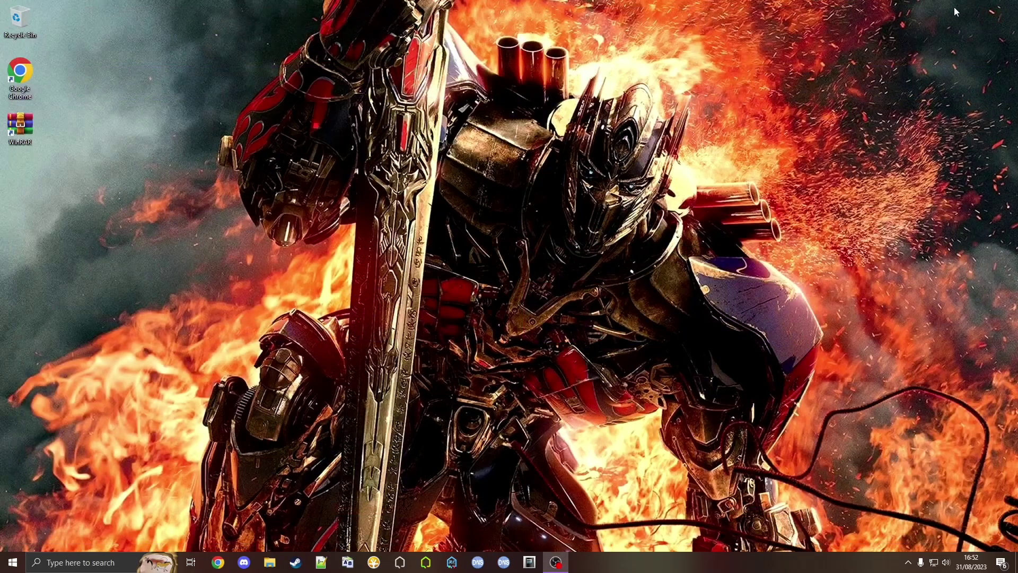
left_click(268, 564)
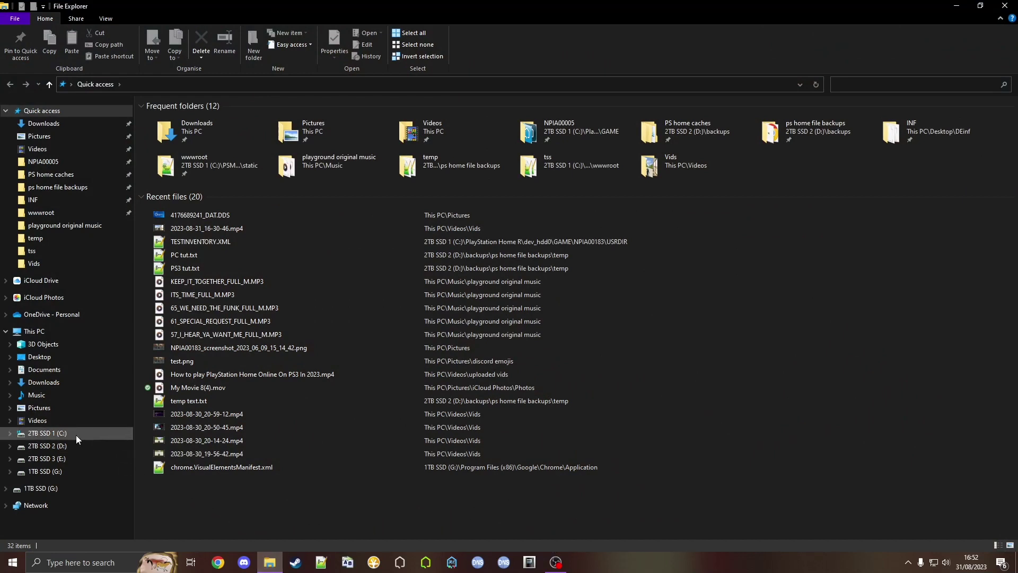
left_click(76, 435)
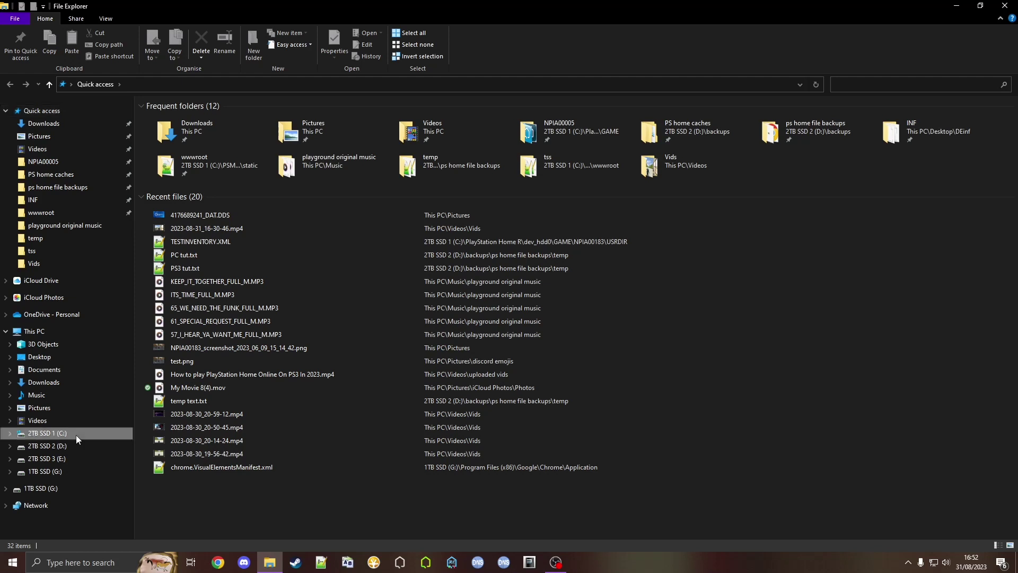
Create a new folder named RPCS3 at the root of C:
right_click(319, 380)
mouse_move(363, 503)
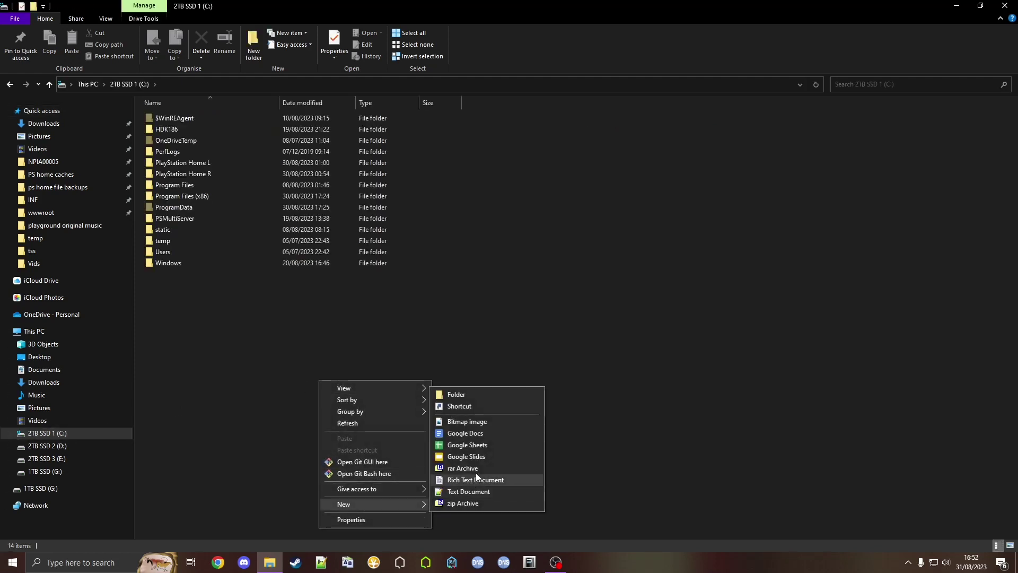
left_click(468, 393)
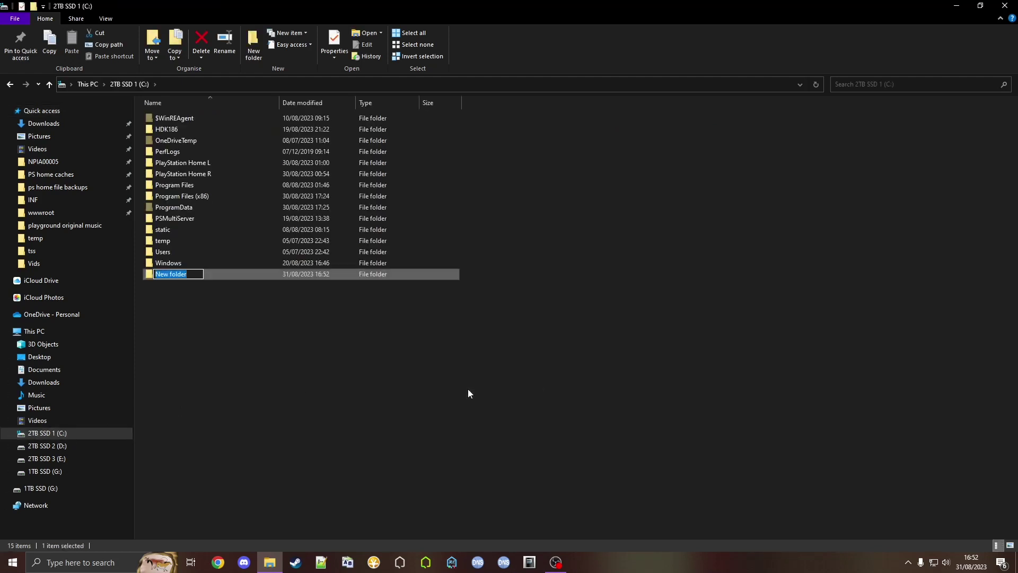
type("RPCS3")
key("Return")
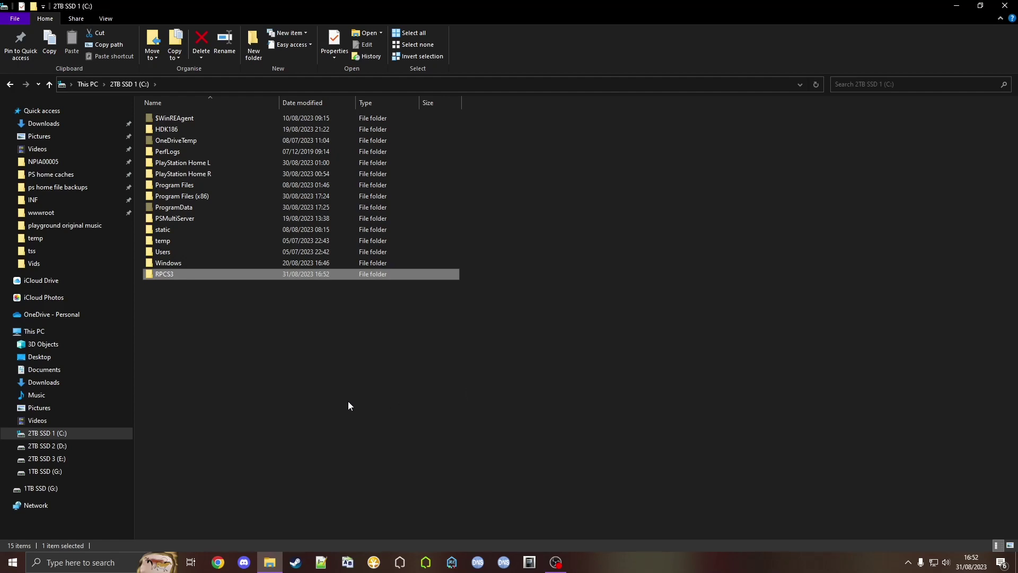
Open the newest rpcs3 win64 .7z archive from Downloads in 7-Zip
left_click(349, 401)
left_click(76, 126)
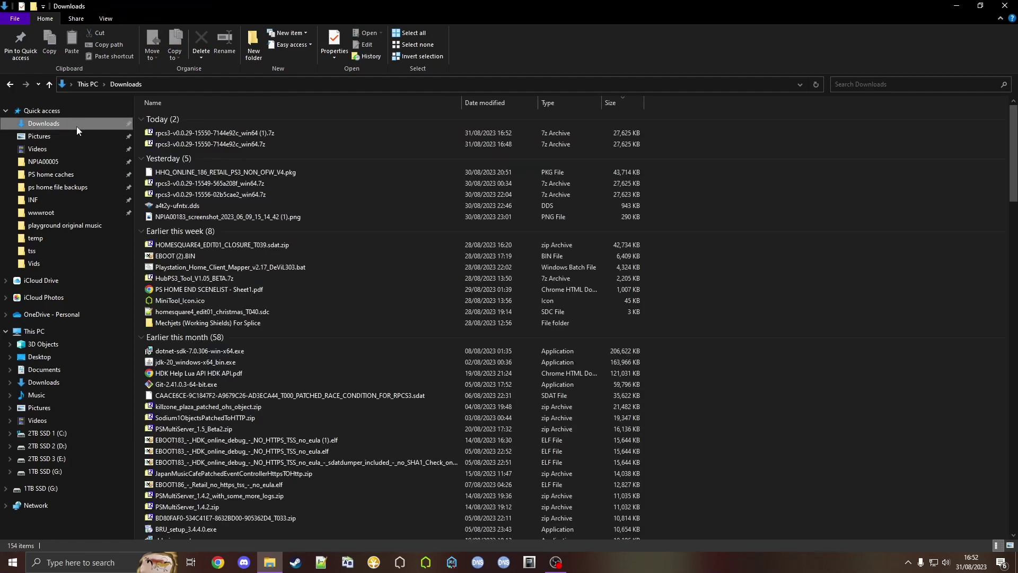
double_click(193, 133)
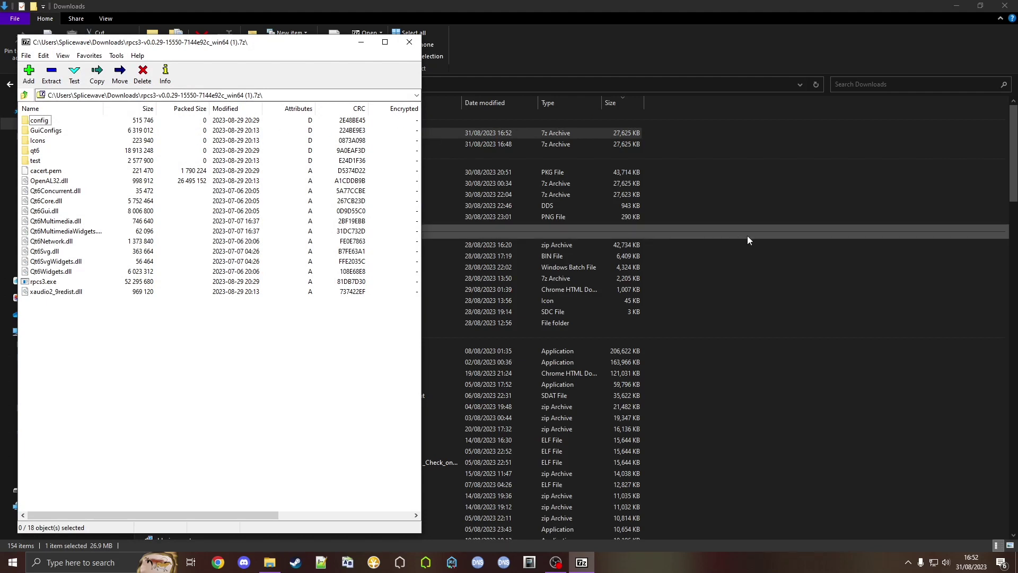
Open C:\RPCS3 and drag all 18 archive files from 7-Zip into it
left_click(747, 236)
key("alt+Left")
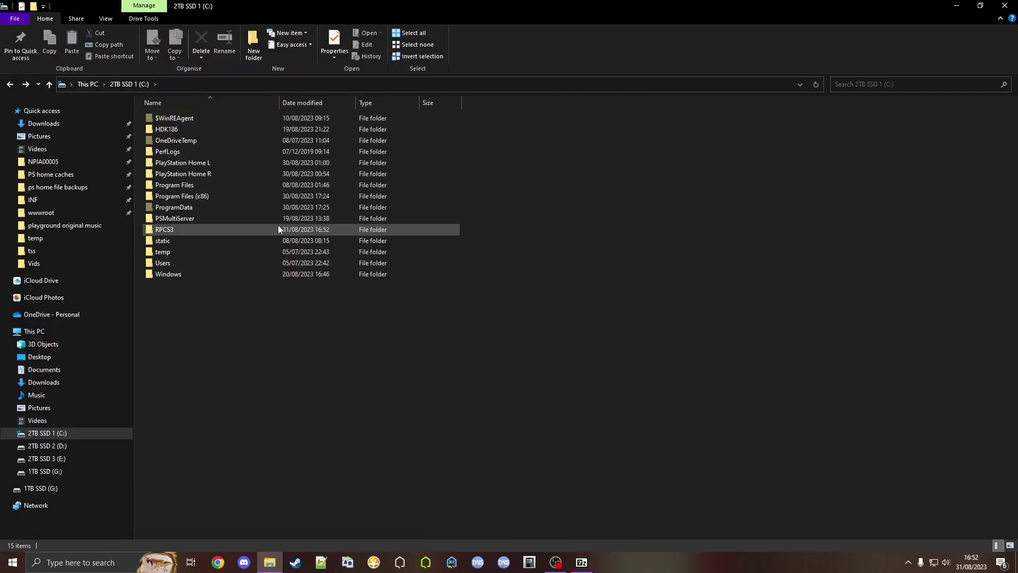
double_click(275, 228)
left_click(582, 561)
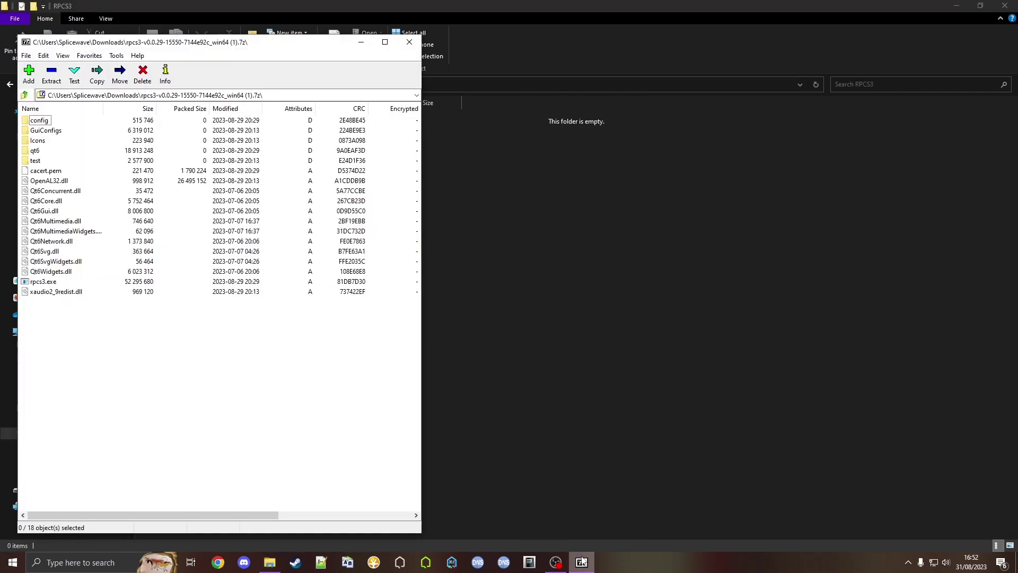
left_click_drag(52, 310, 46, 124)
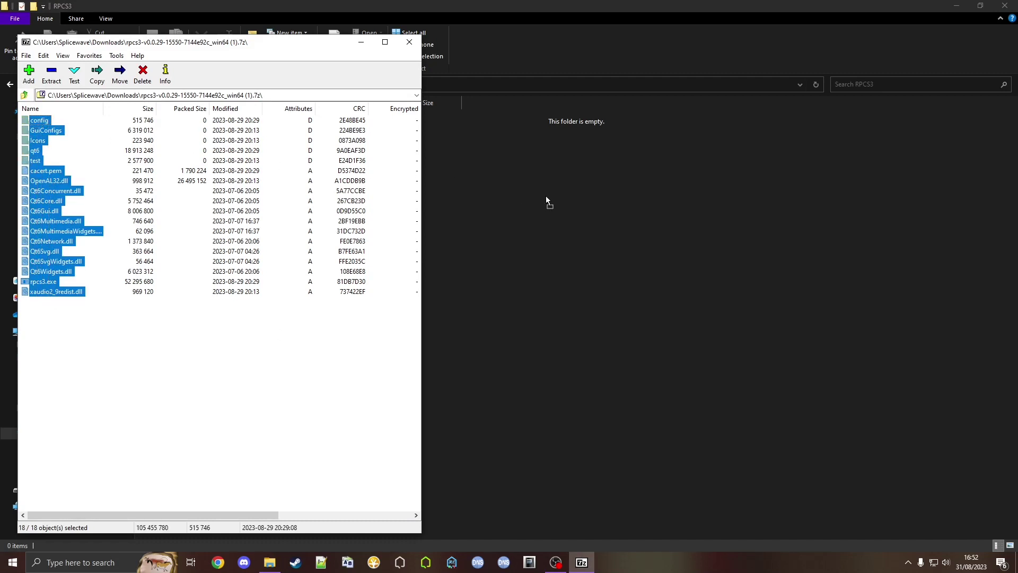
left_click_drag(548, 196, 548, 197)
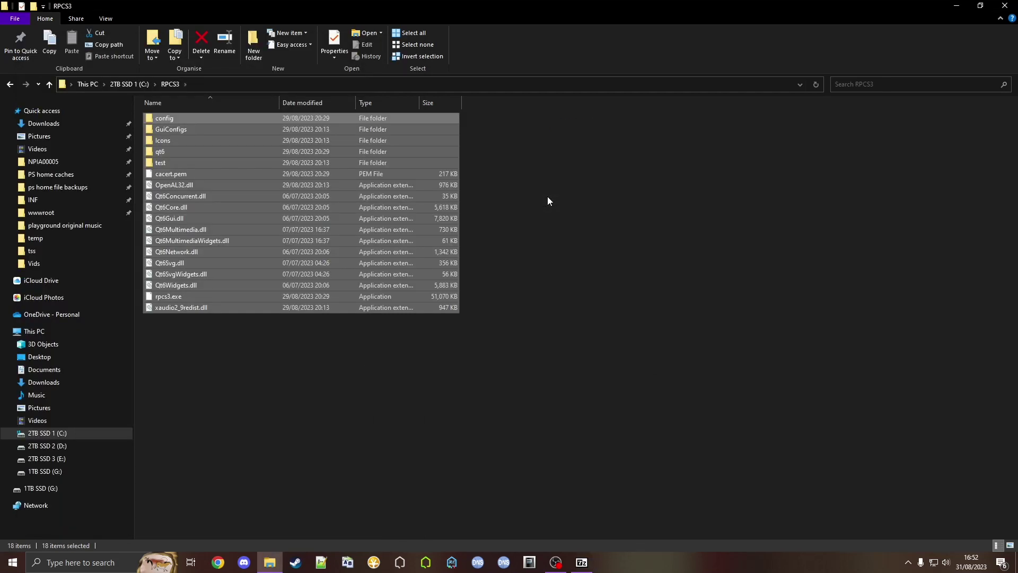
Launch rpcs3.exe from C:\RPCS3 and dismiss the Quickstart welcome screen
left_click(548, 200)
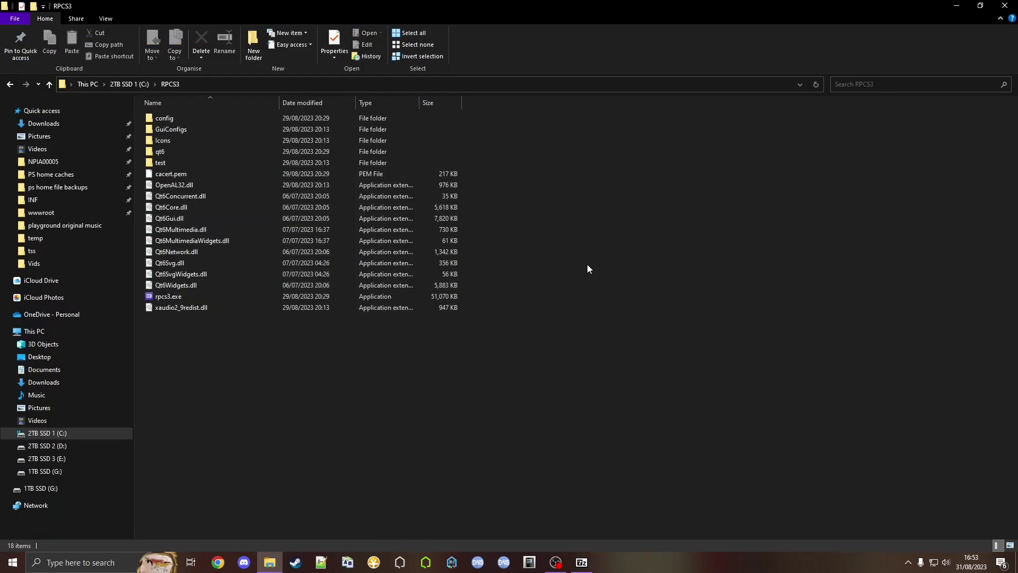
double_click(329, 295)
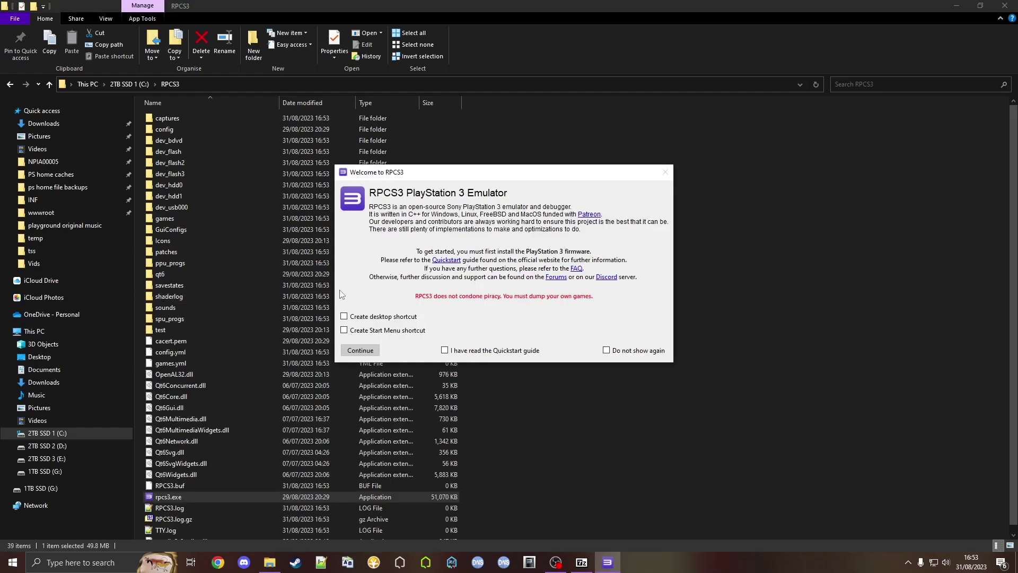
left_click(446, 351)
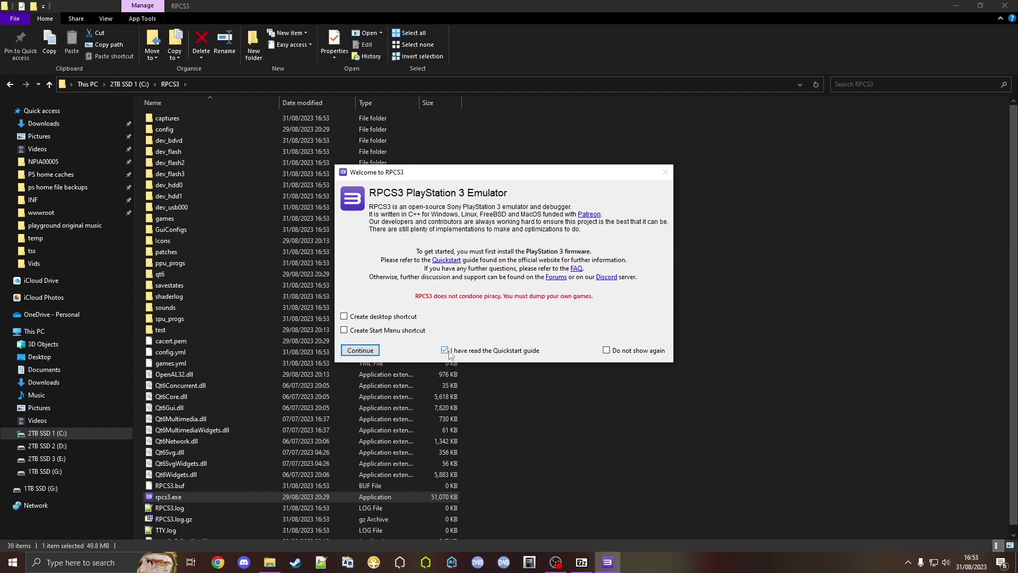
left_click(361, 351)
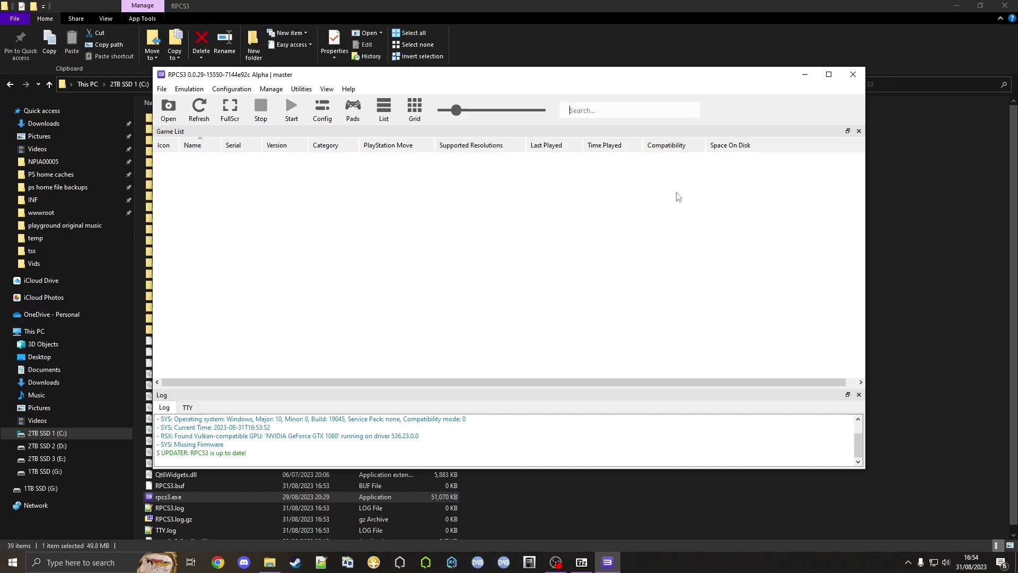
Maximize the RPCS3 window and pin it to the taskbar
left_click(829, 76)
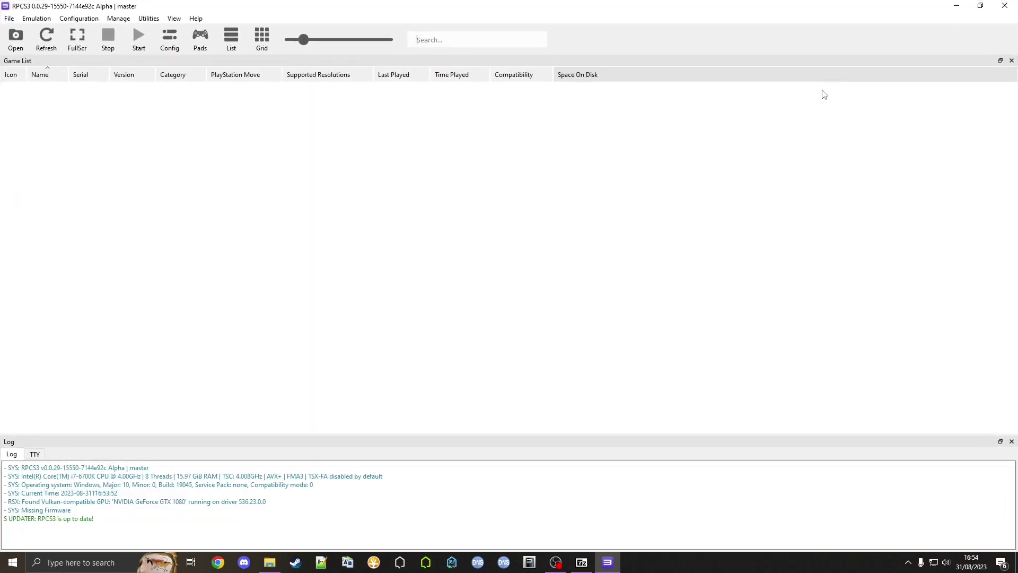
right_click(608, 566)
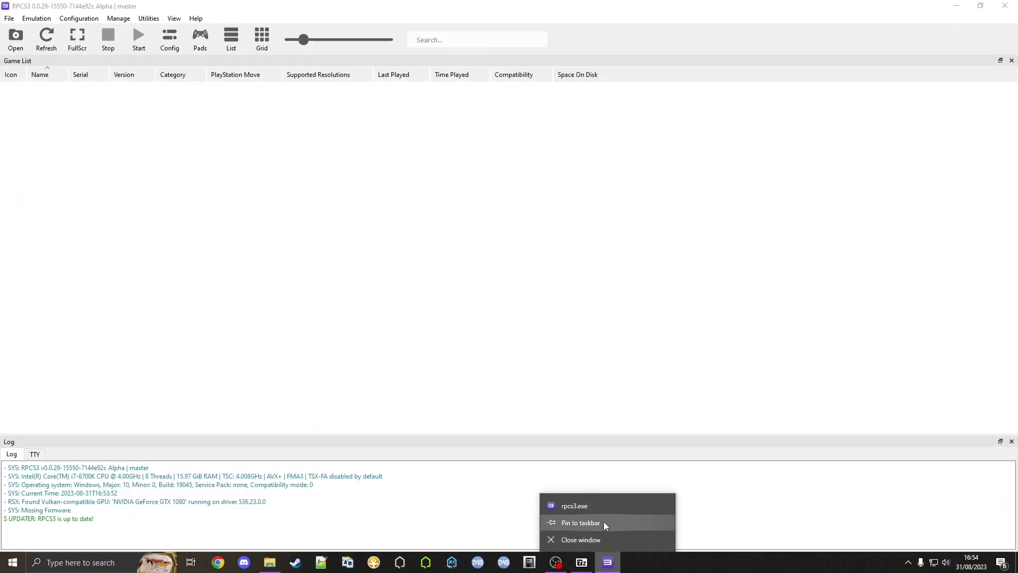
left_click(602, 523)
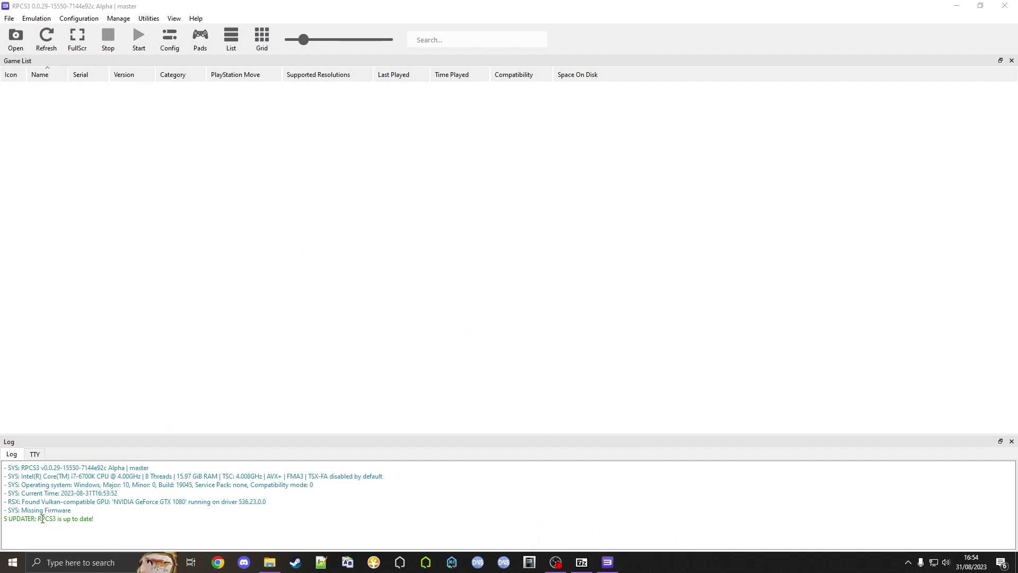
Minimise RPCS3 and load the PlayStation PS3 system software update page in Chrome
left_click(950, 6)
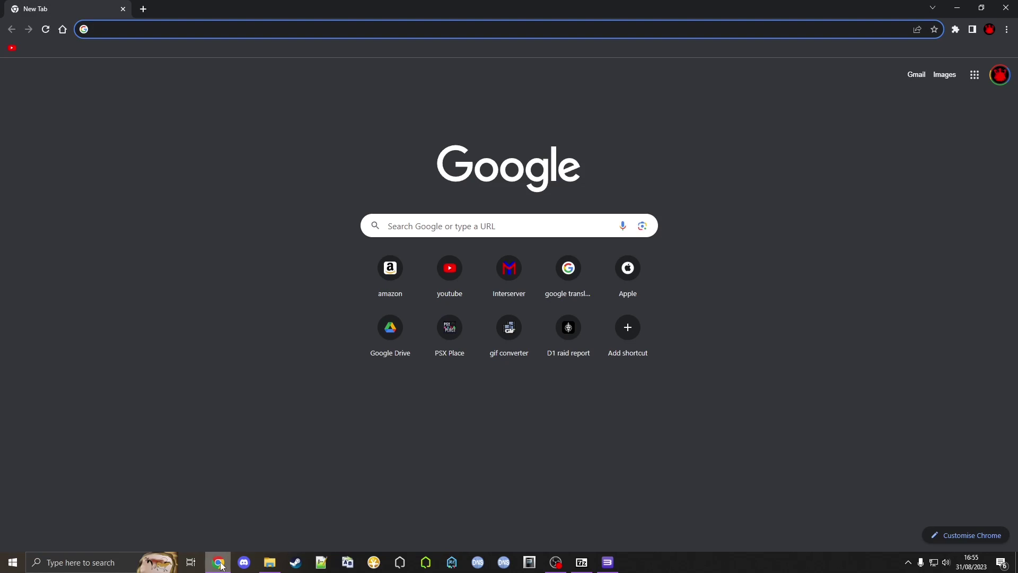
type("https://www.playstation.com/en-us/support/hardware/ps3/system-software/")
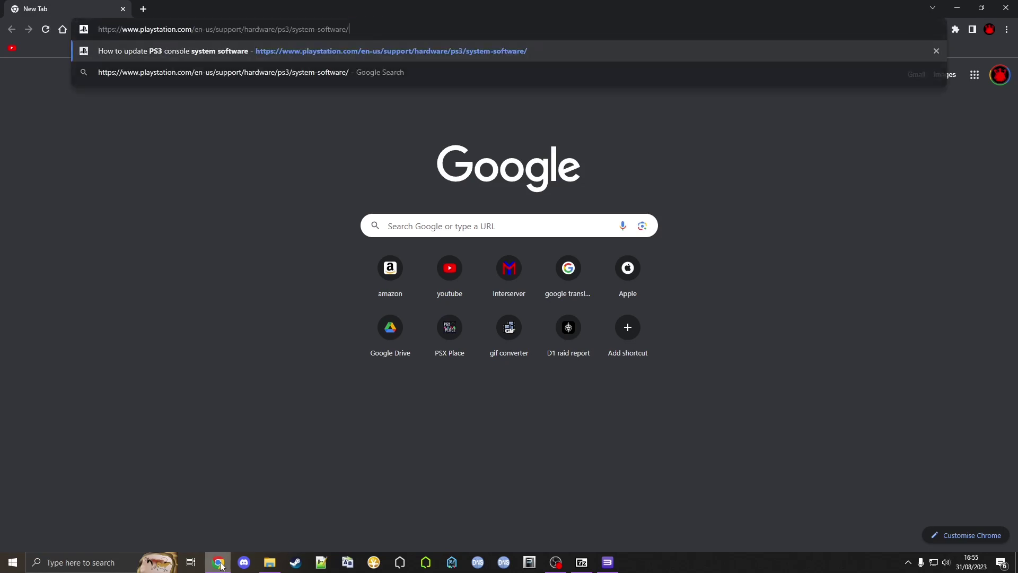
key("Return")
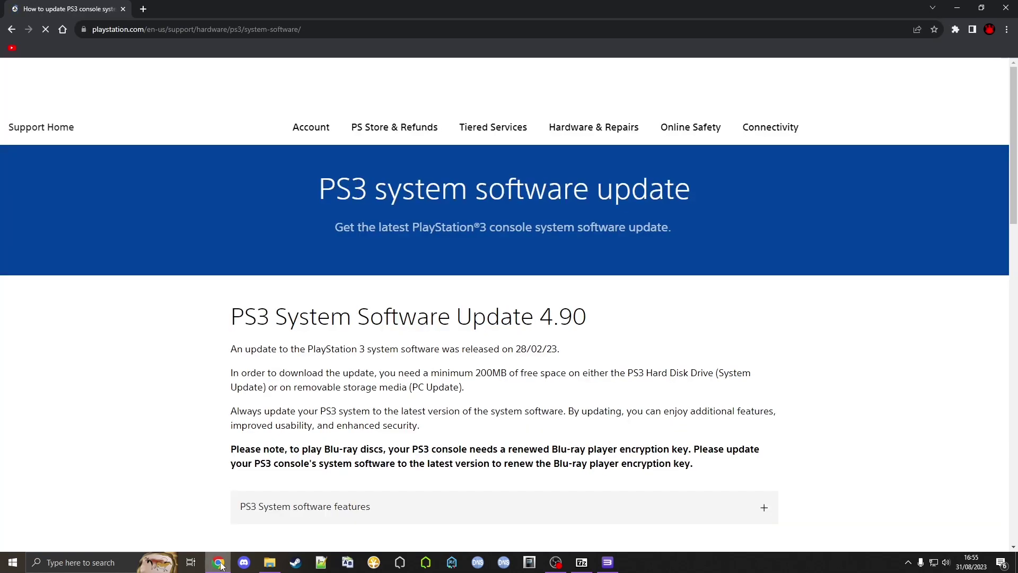
scroll(197, 354, "down", 3)
scroll(197, 354, "down", 3)
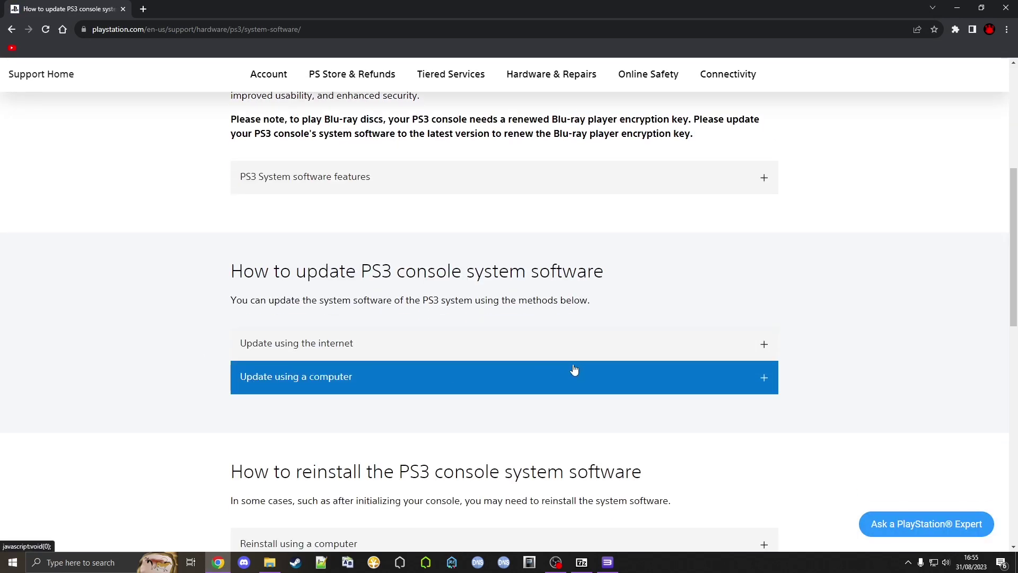
Save PS3UPDAT.PUP from the 'Update using a computer' section into Downloads and keep it
left_click(761, 378)
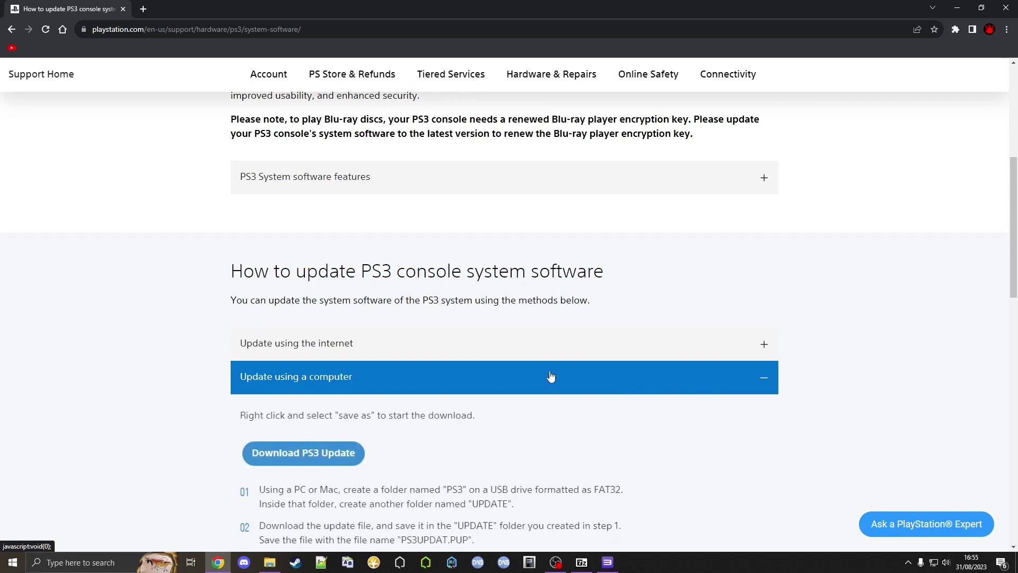
scroll(297, 348, "down", 2)
right_click(302, 347)
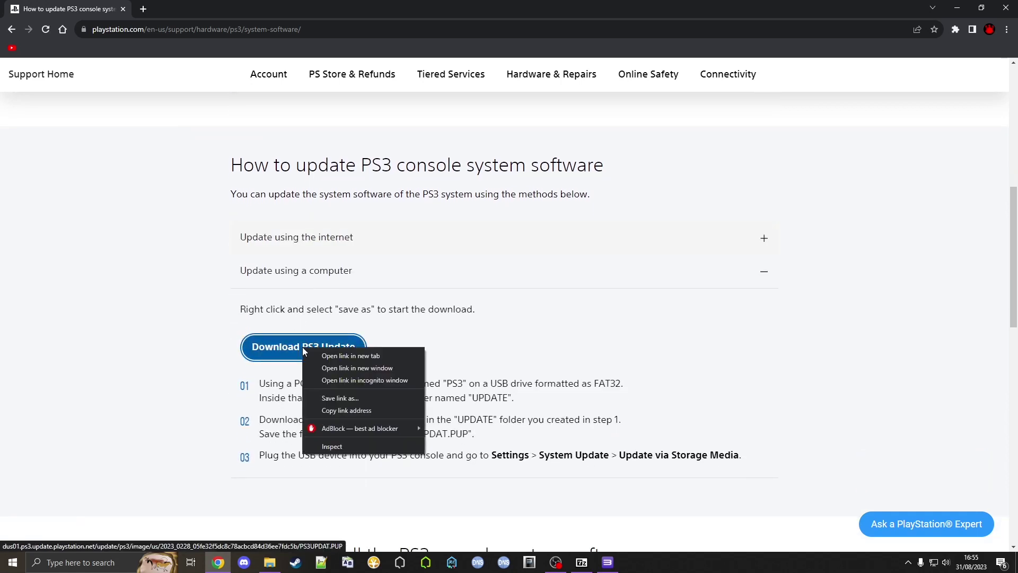
left_click(338, 399)
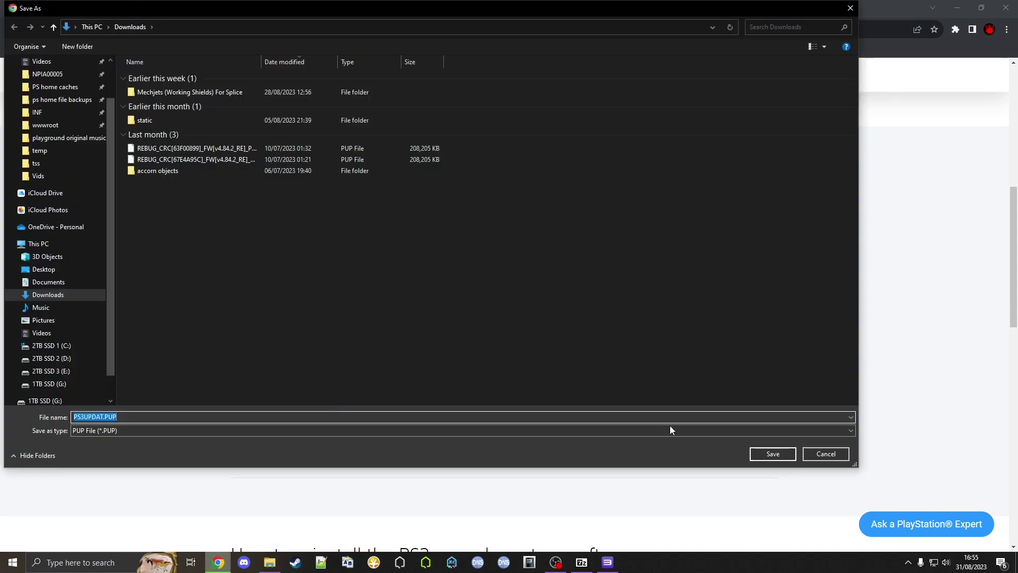
left_click(766, 452)
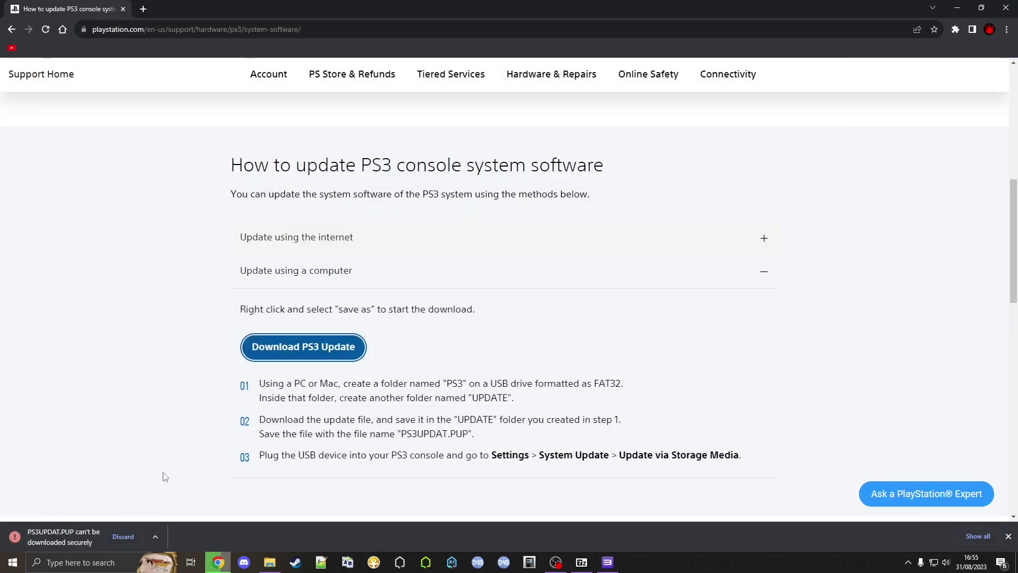
left_click(156, 536)
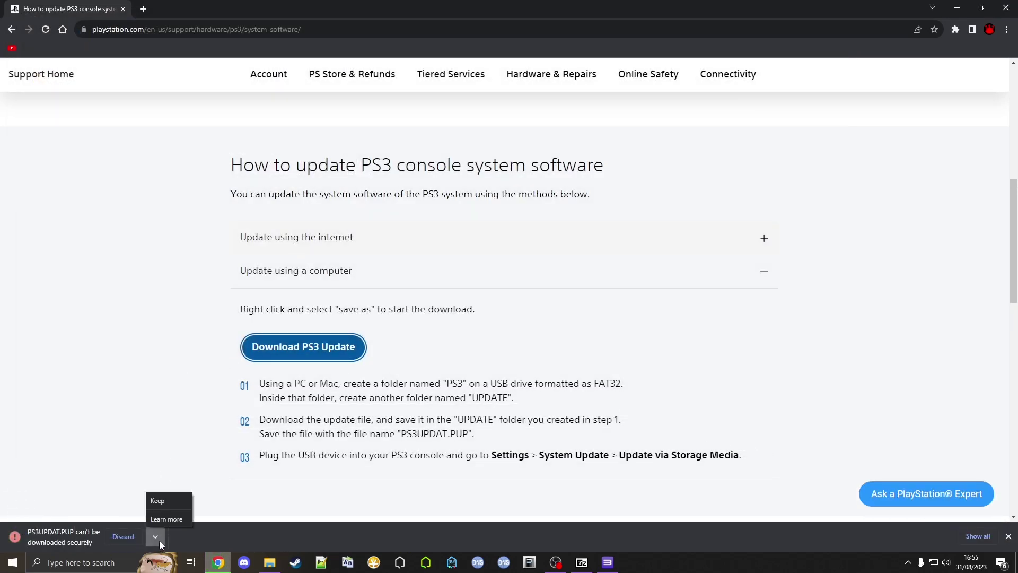
left_click(159, 501)
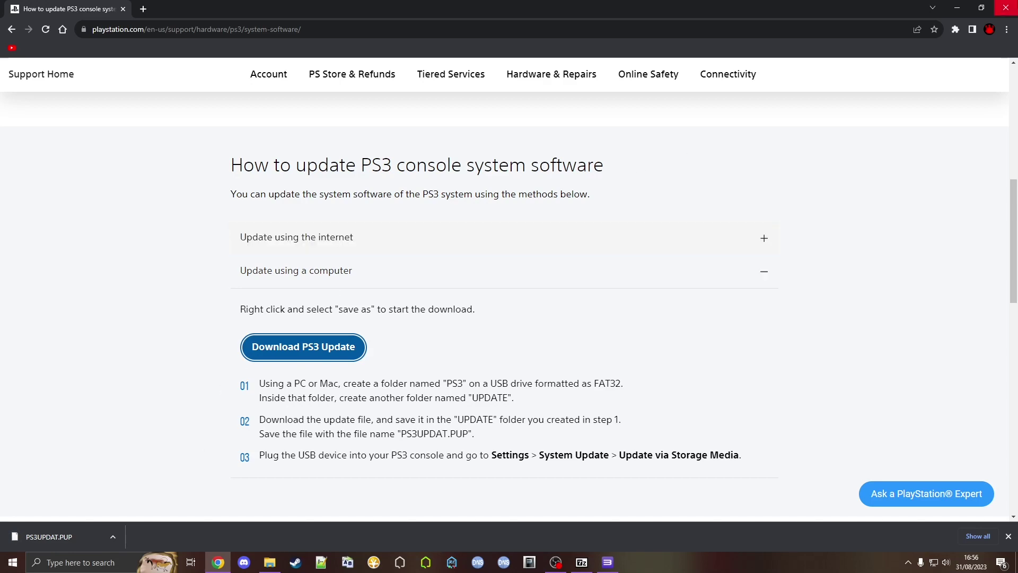
Close Chrome and install firmware 4.90 in RPCS3 from Downloads\PS3UPDAT.PUP via File > Install Firmware
left_click(1005, 8)
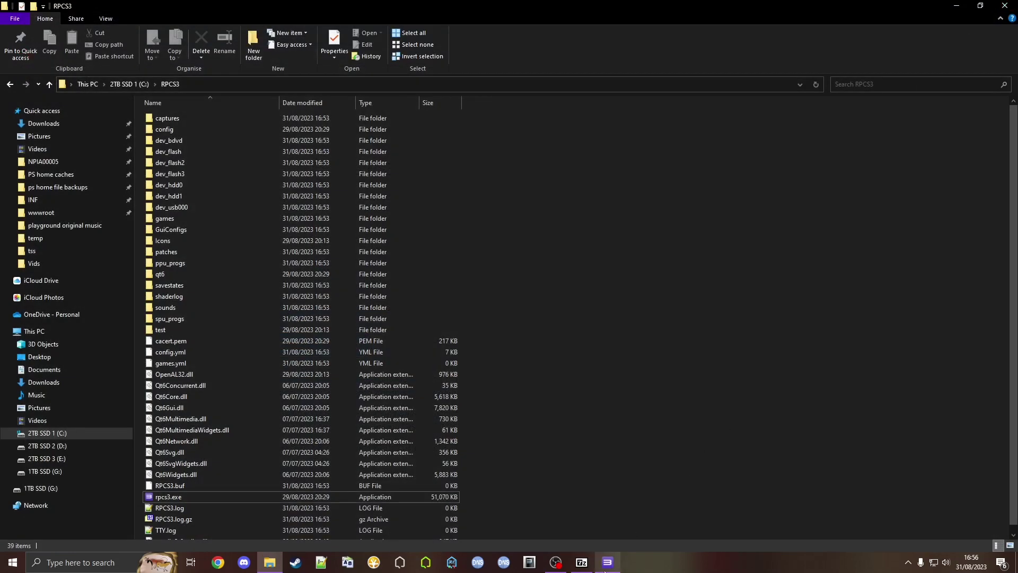
left_click(605, 569)
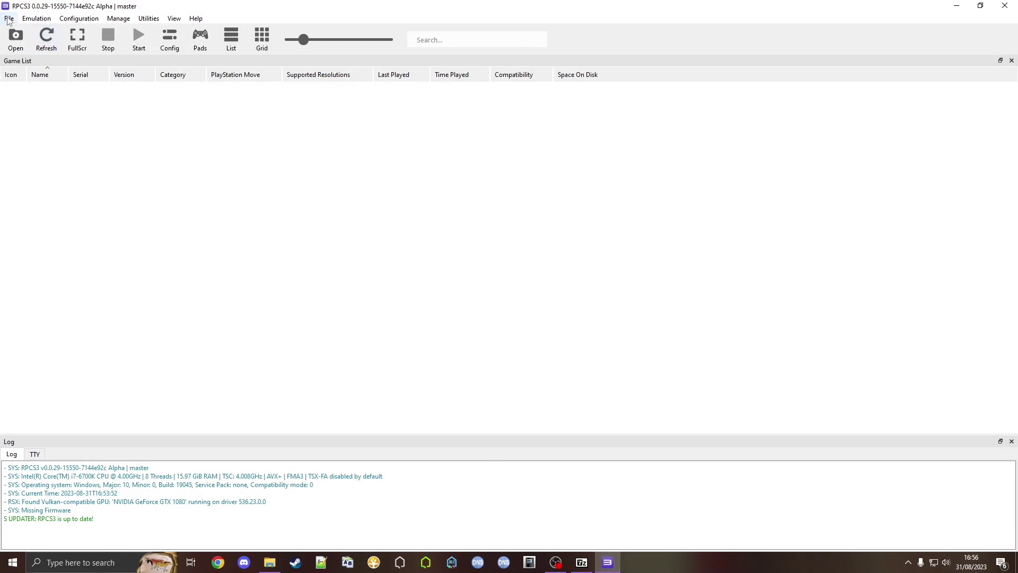
left_click(9, 20)
left_click(45, 126)
left_click(53, 77)
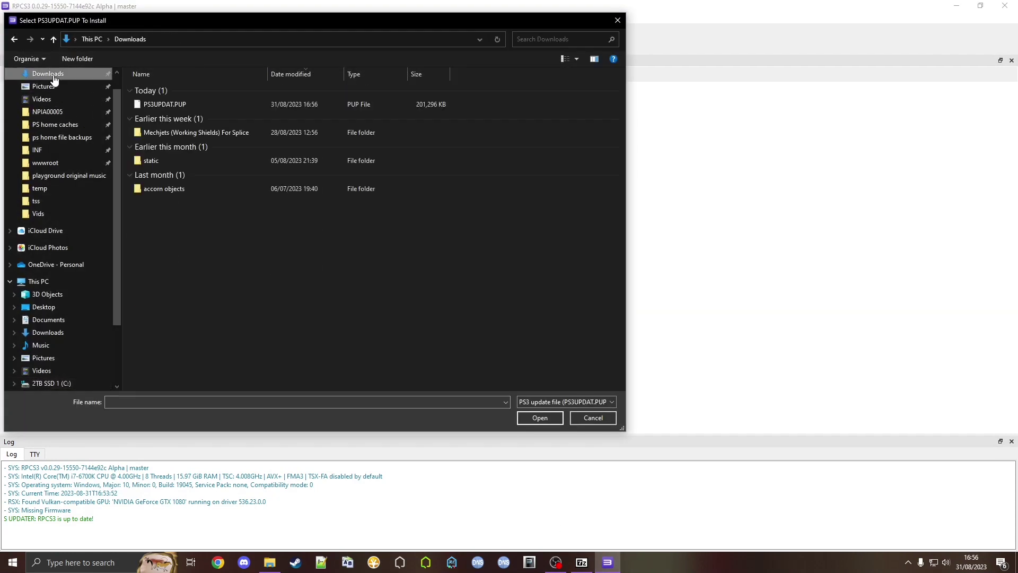
double_click(170, 104)
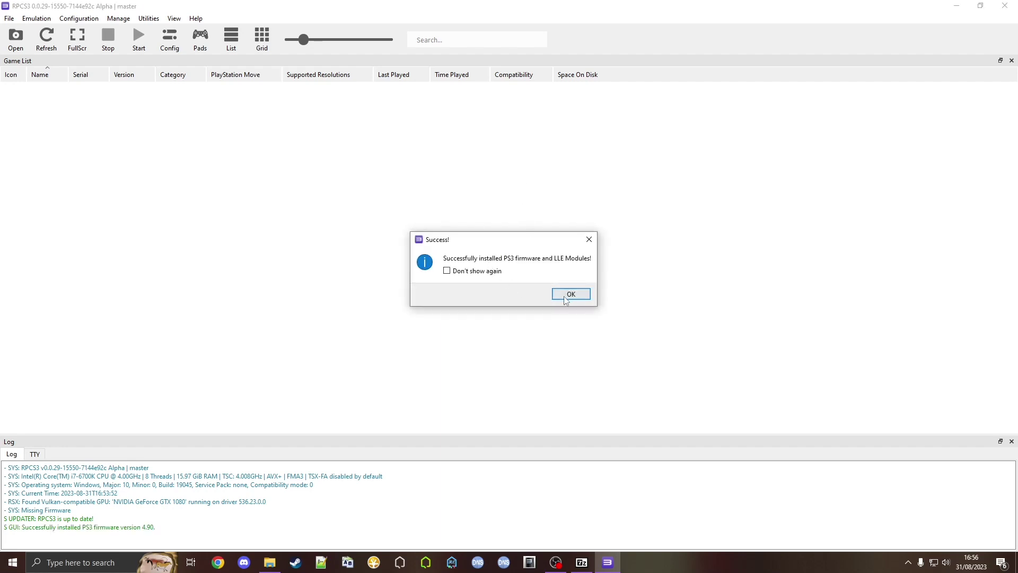
left_click(568, 294)
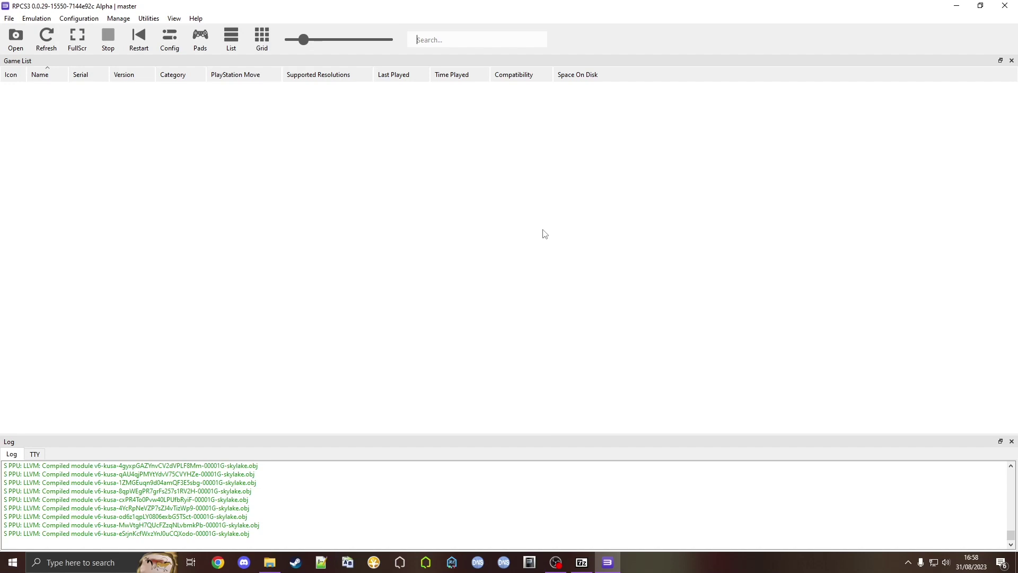
In Pads settings, set Player 1's handler to DualSense and save it as DualSense Pad #1
left_click(199, 48)
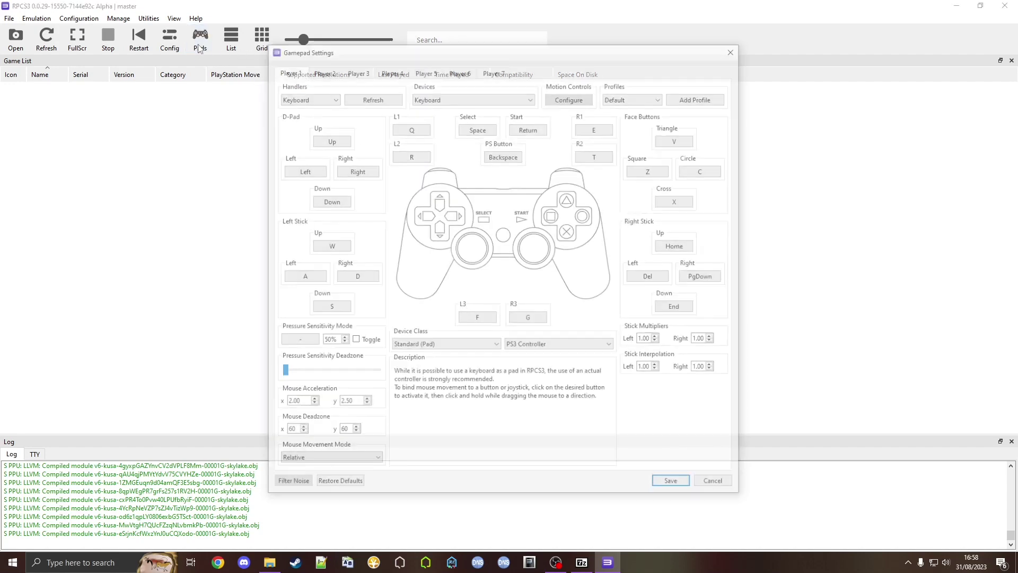
left_click(307, 96)
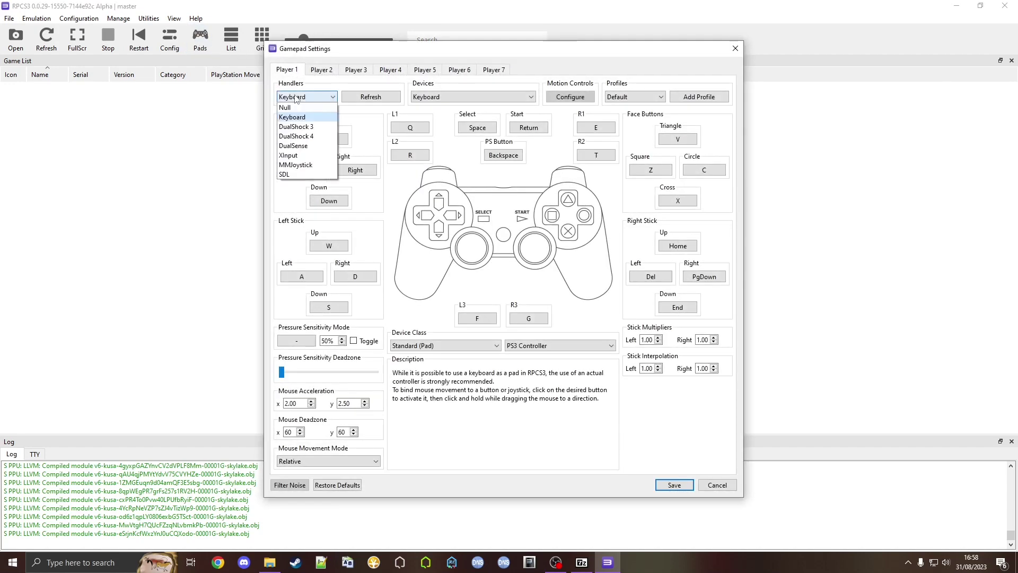
left_click(294, 146)
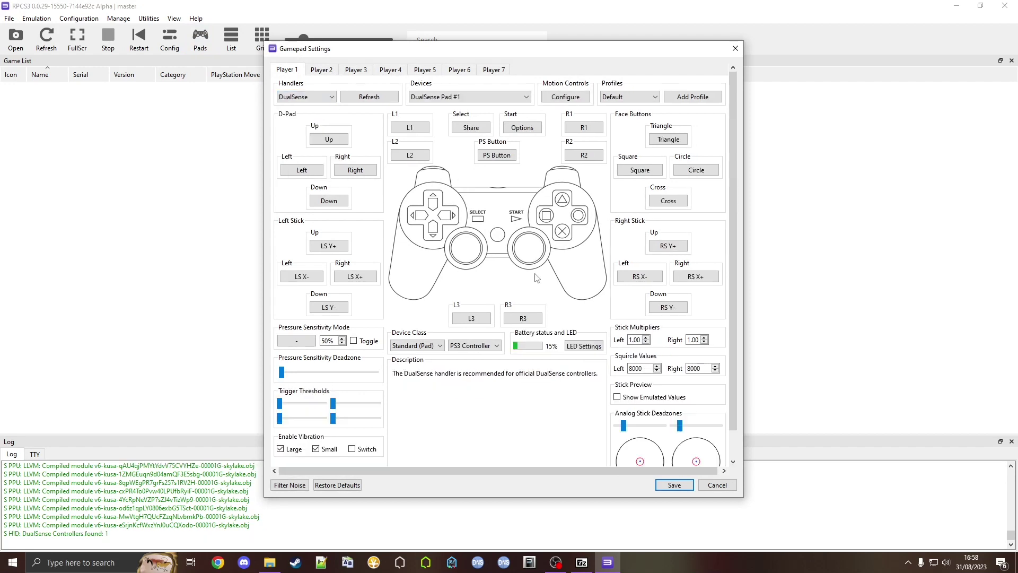
mouse_move(667, 401)
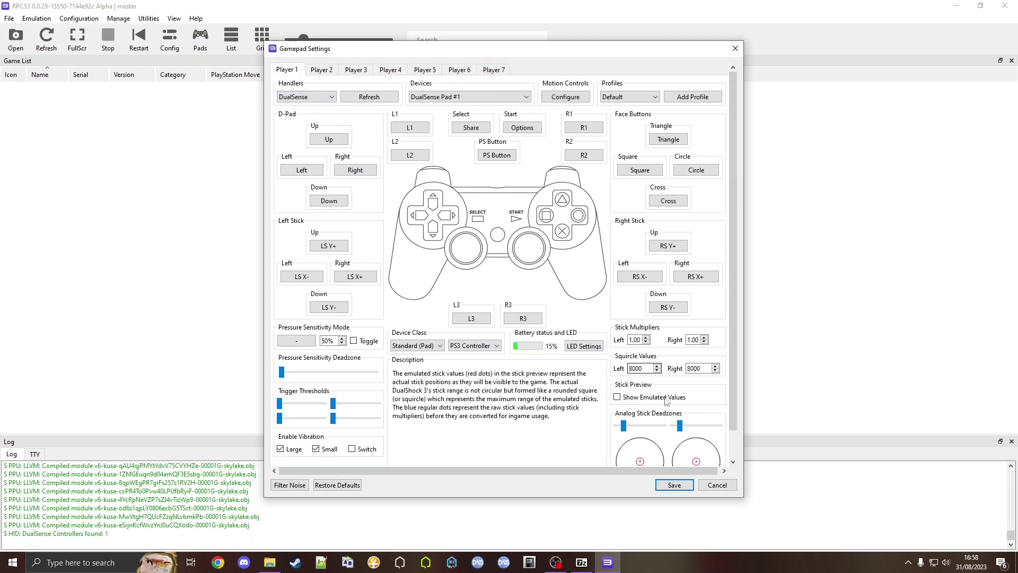
left_click(673, 486)
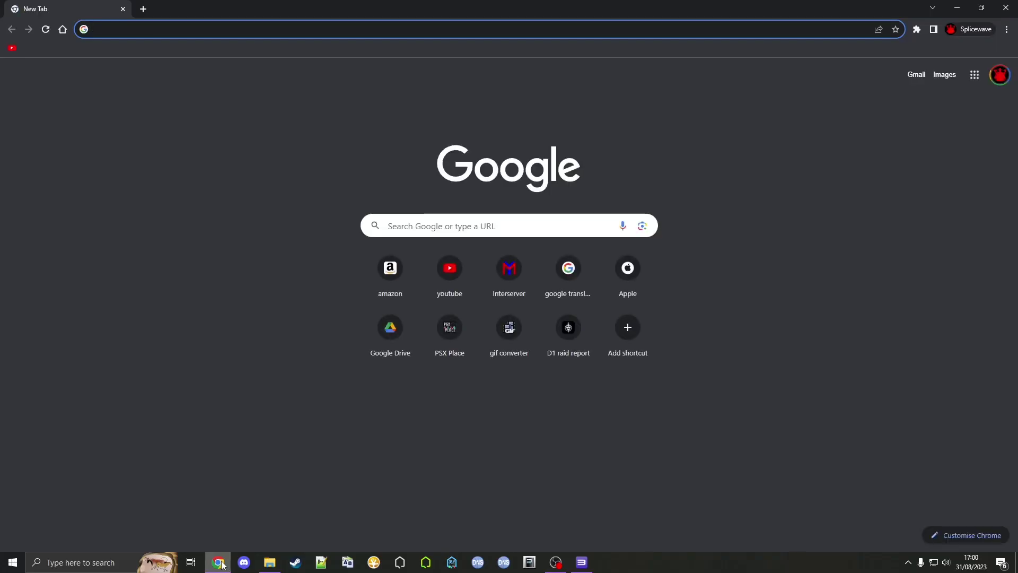
Load the pasted MEGA link, download HHQ_ONLINE_186_RETAIL_RPCS3_V4.pkg (42.7 MB), and close Chrome
key("Return")
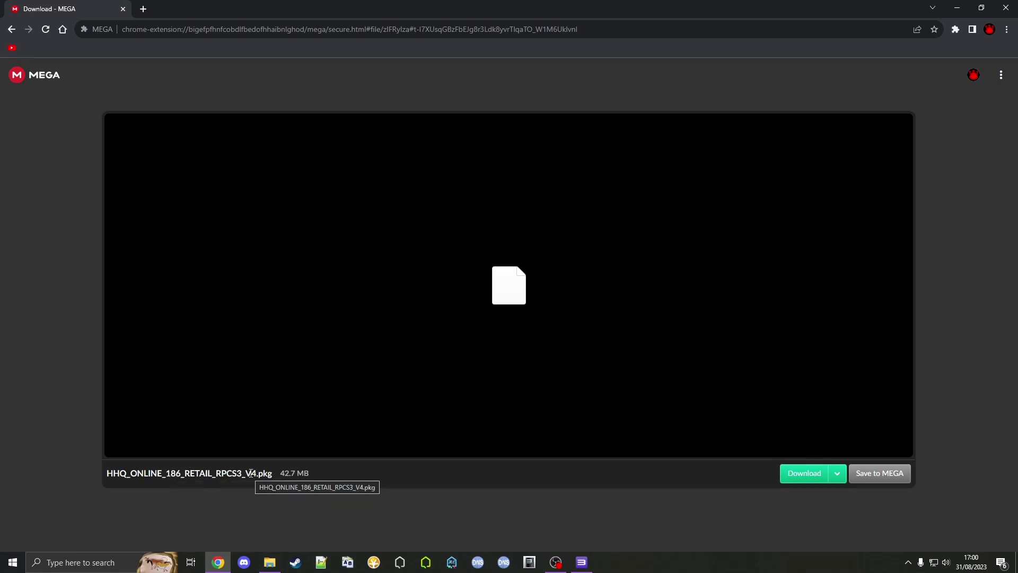
left_click(783, 471)
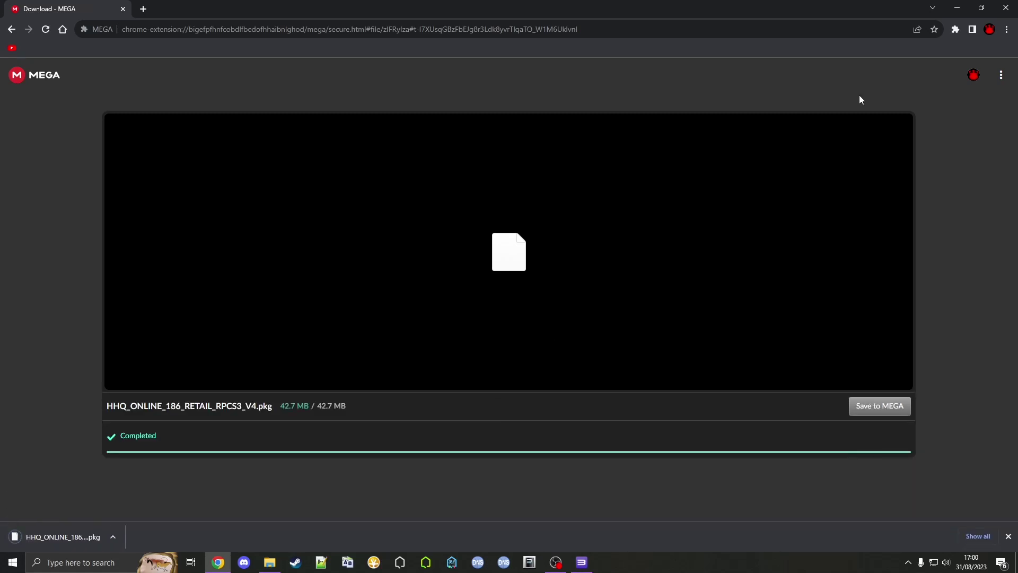
left_click(1006, 5)
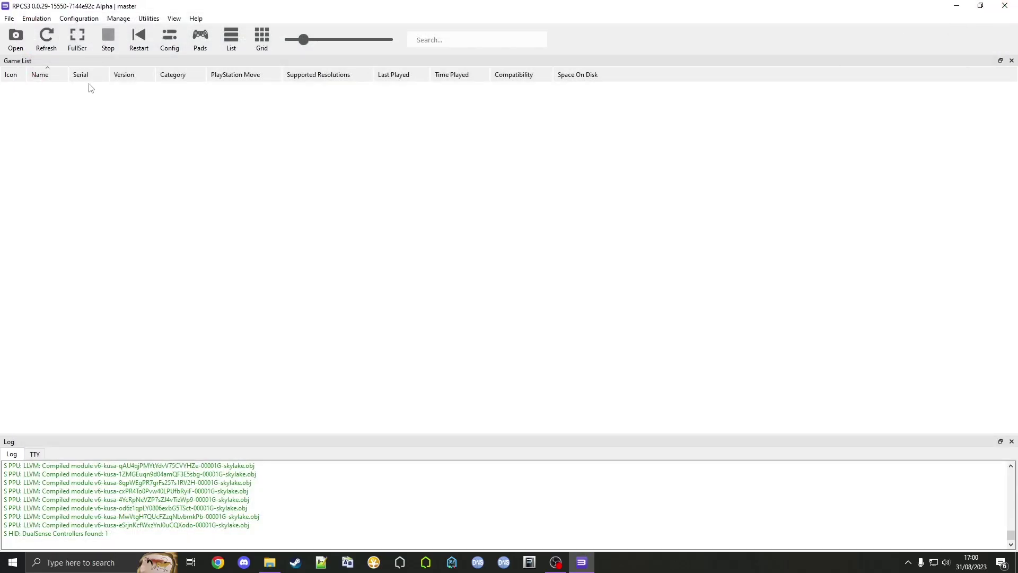
Install HHQ_ONLINE_186_RETAIL_RPCS3_V4.pkg from Downloads via File > Install Packages, adding PlayStation Home 01.87
left_click(9, 19)
left_click(41, 110)
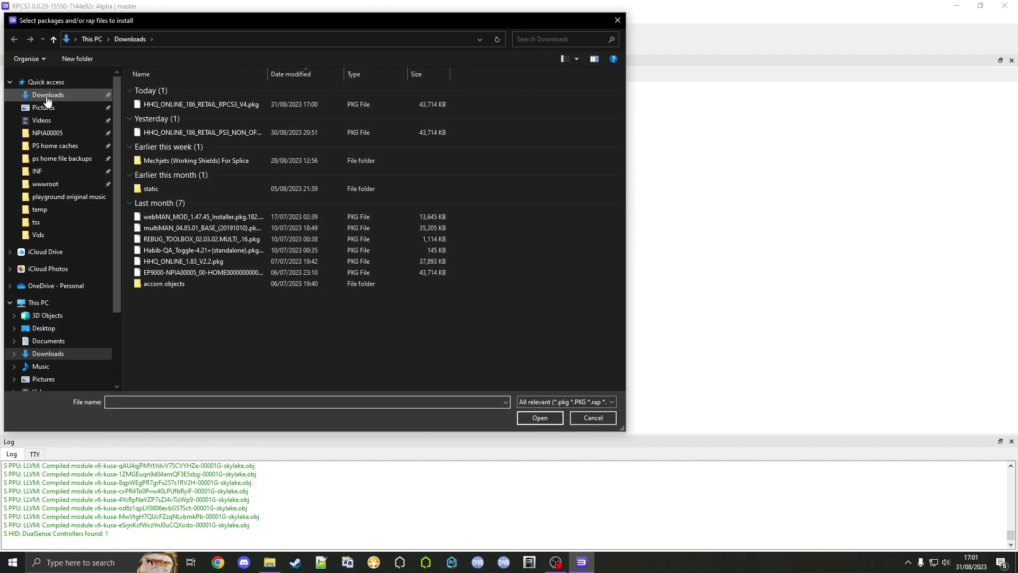
left_click(207, 104)
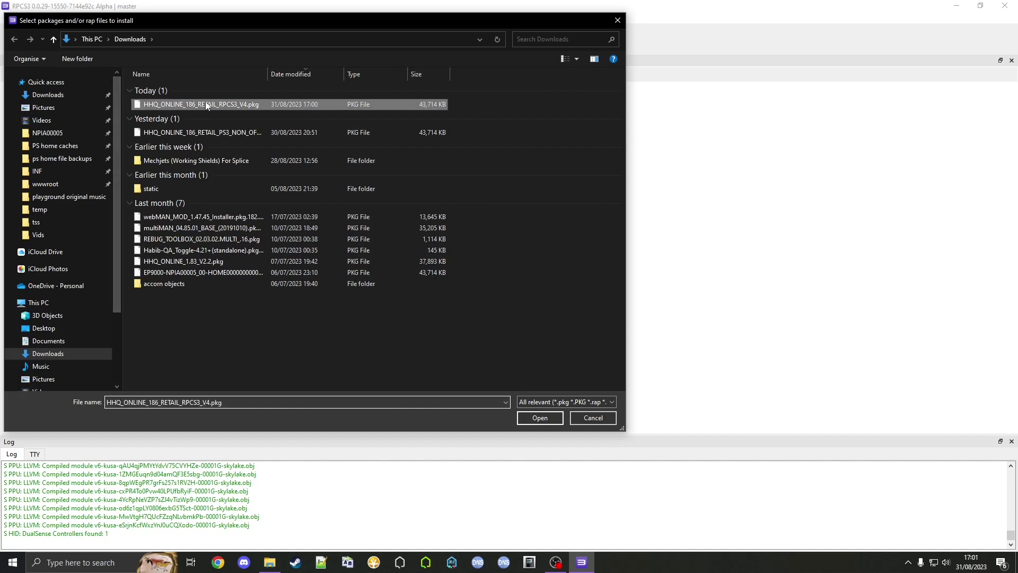
left_click(529, 419)
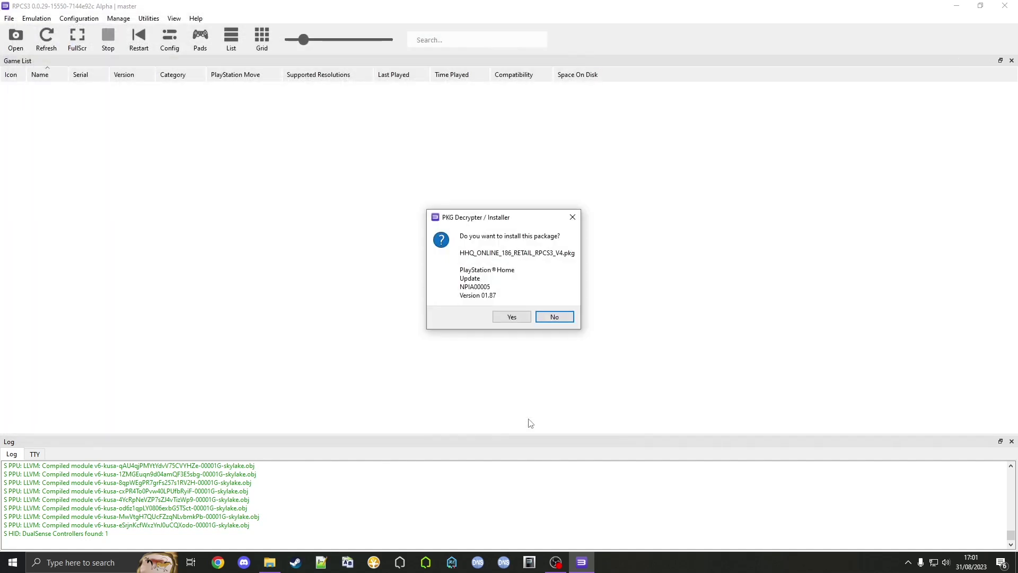
left_click(502, 317)
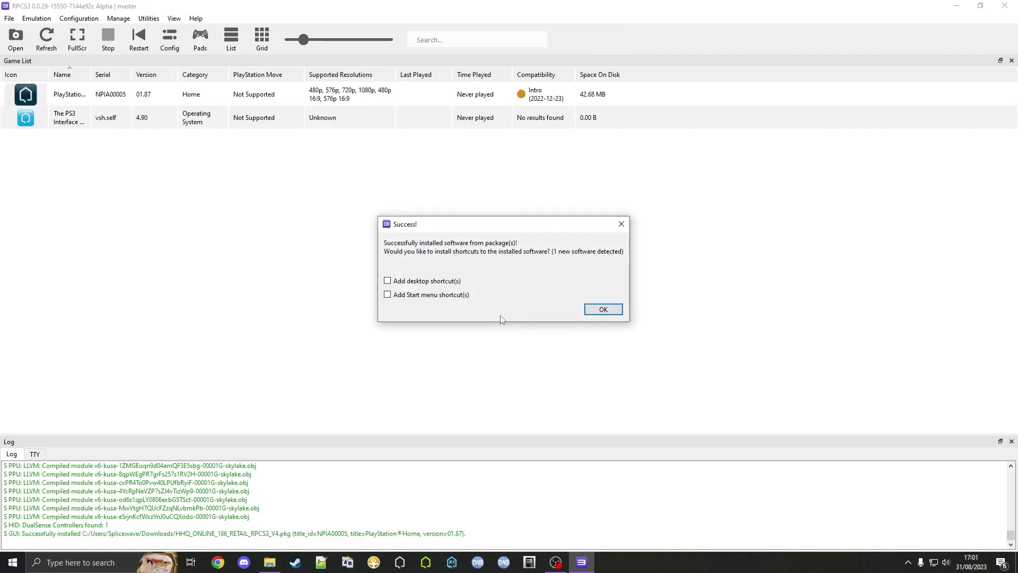
left_click(604, 311)
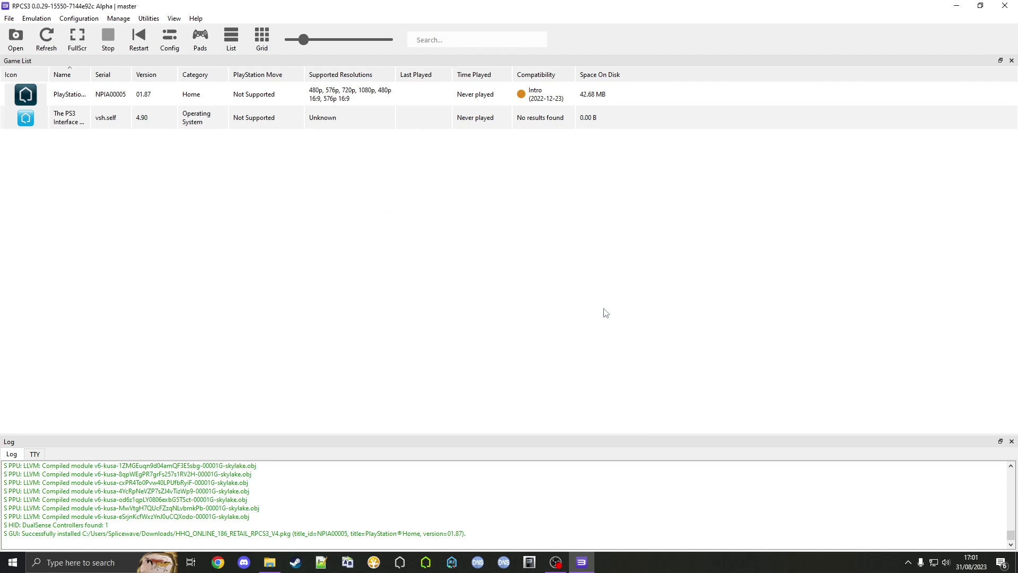
Create a custom configuration for the PlayStation Home game entry
left_click(151, 92)
right_click(151, 91)
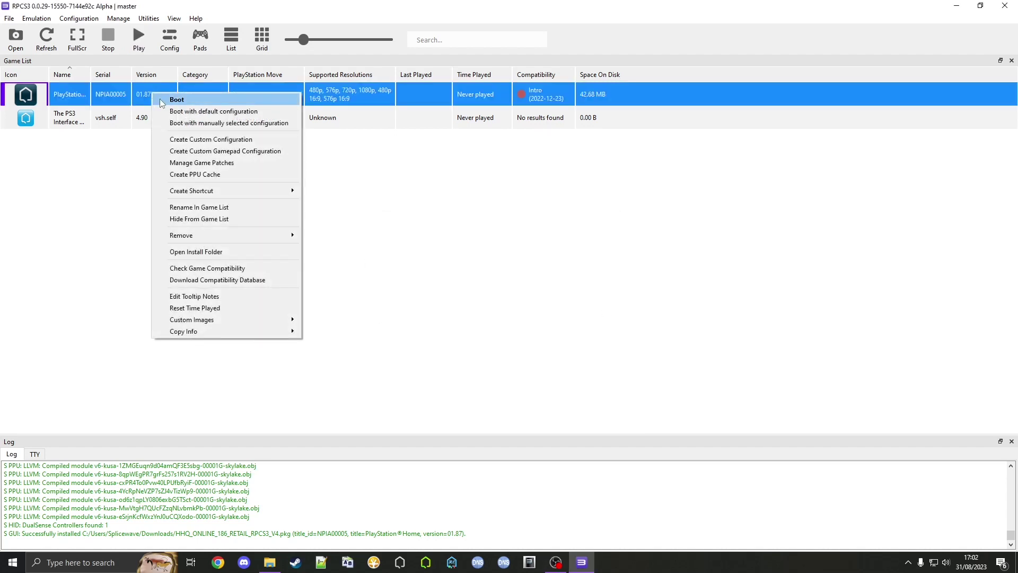
left_click(185, 140)
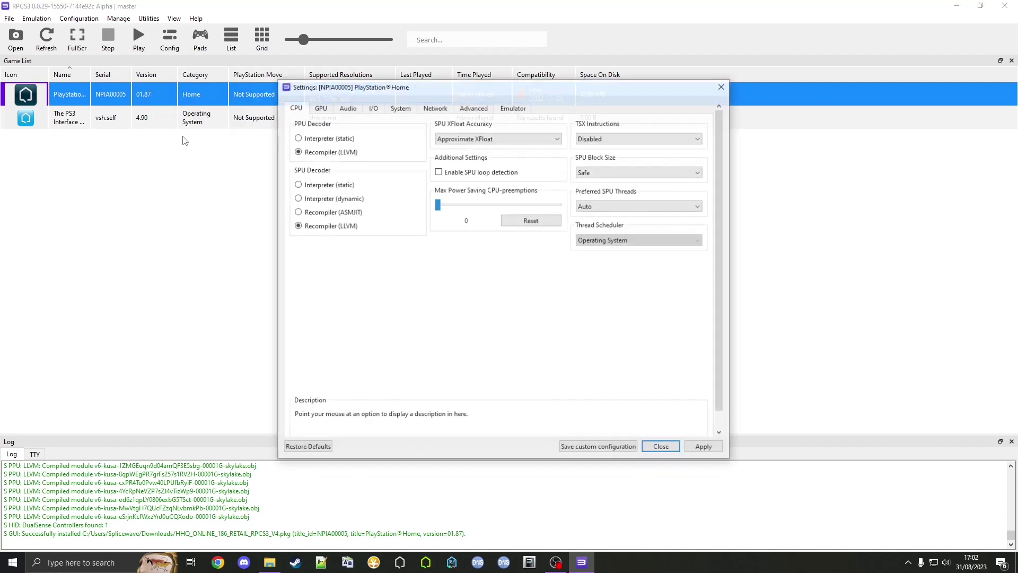
Set network Connected, PSN RPCN, DNS 64.20.35.146, enable UPNP, then apply and save
left_click(432, 109)
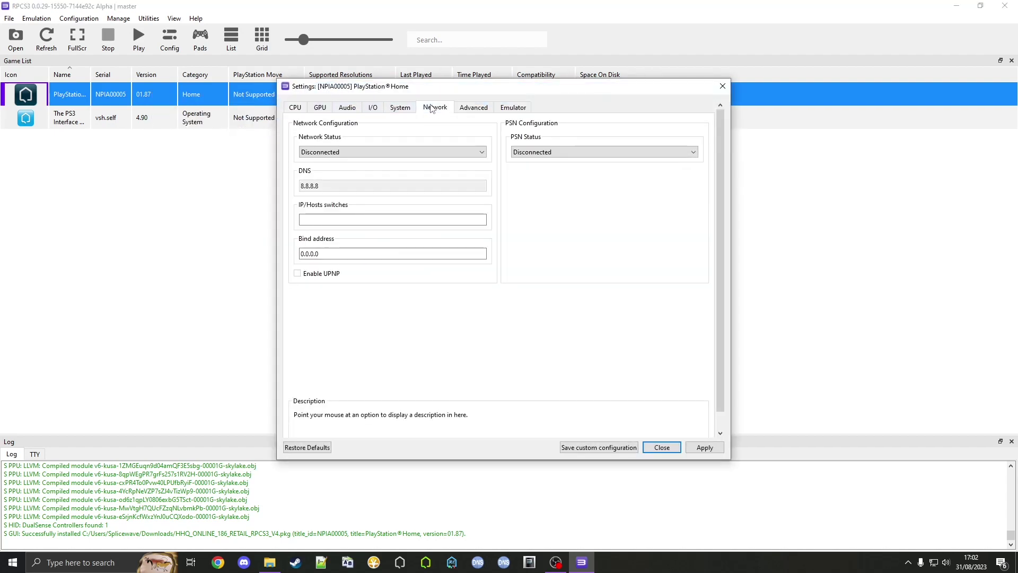
left_click(366, 152)
left_click(341, 171)
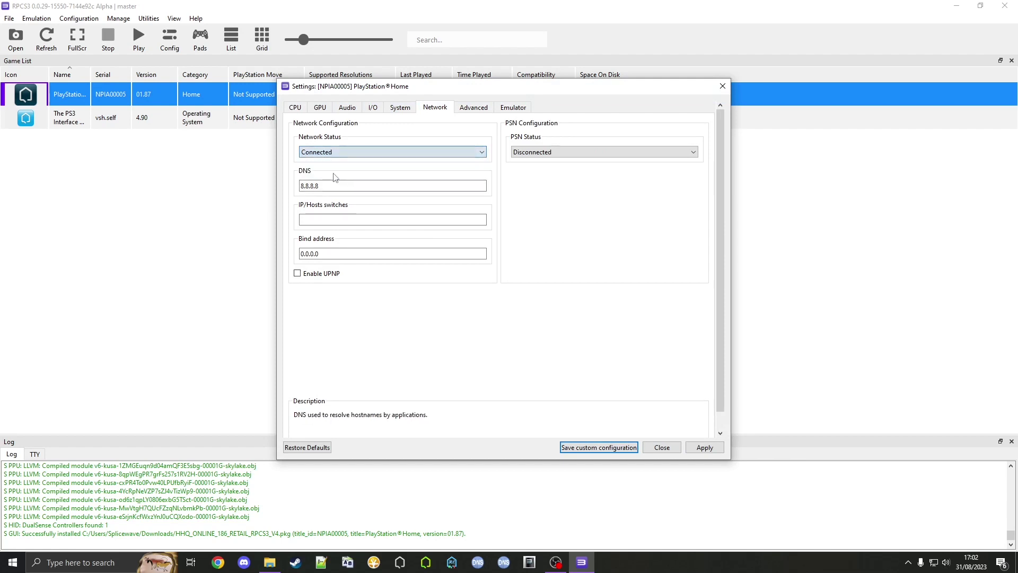
left_click(577, 152)
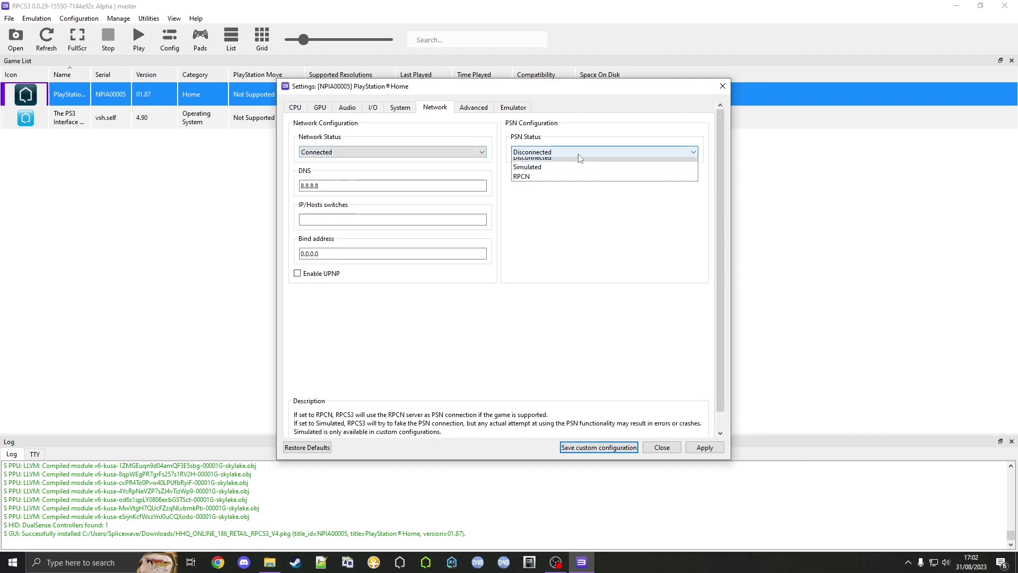
left_click(557, 182)
left_click_drag(348, 182, 289, 188)
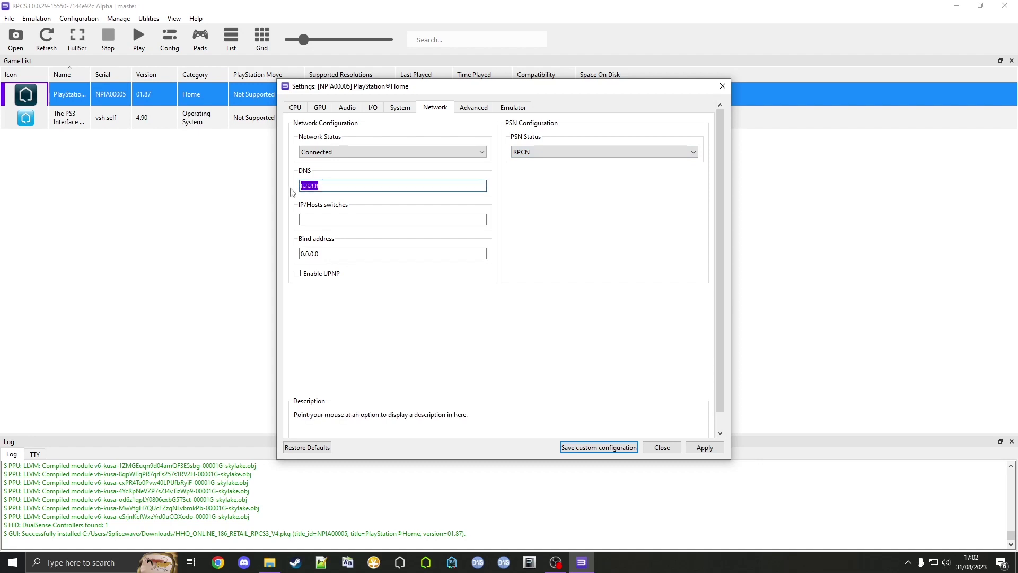
type("64.20.35.146")
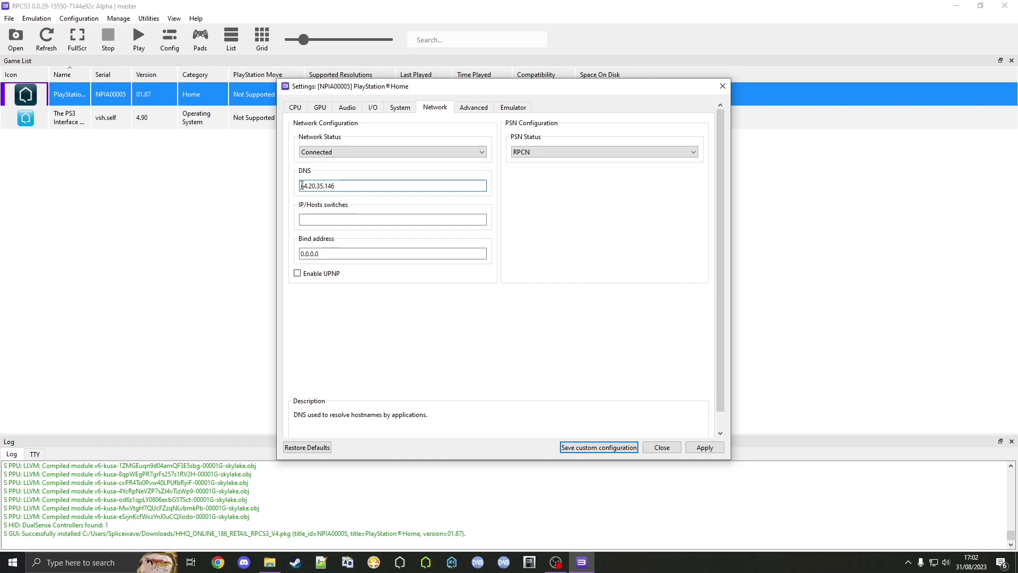
left_click(297, 274)
left_click(706, 450)
left_click(605, 451)
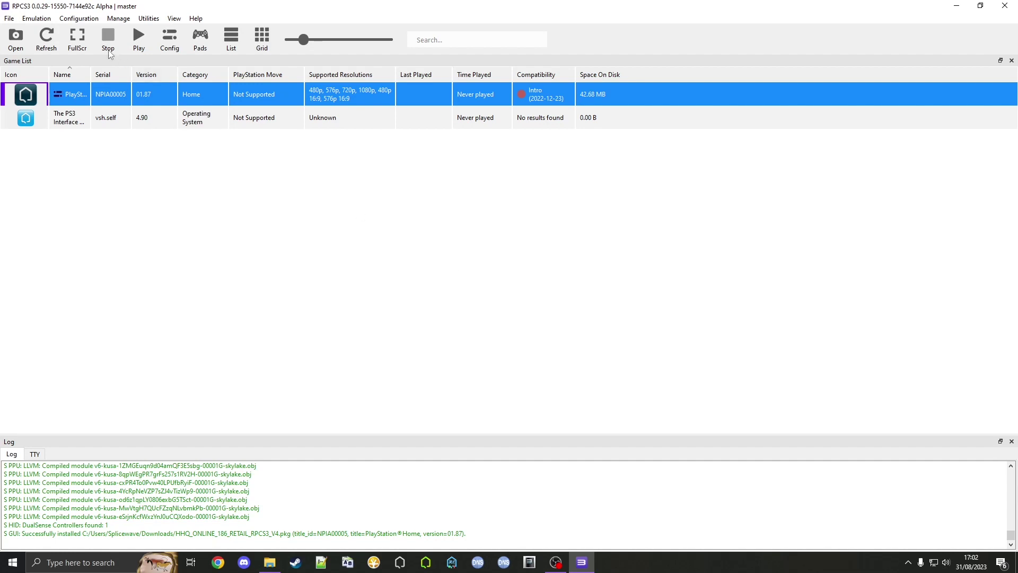
Open the RPCN settings from Configuration, look over the RPCN: Account dialog, then close it
left_click(77, 18)
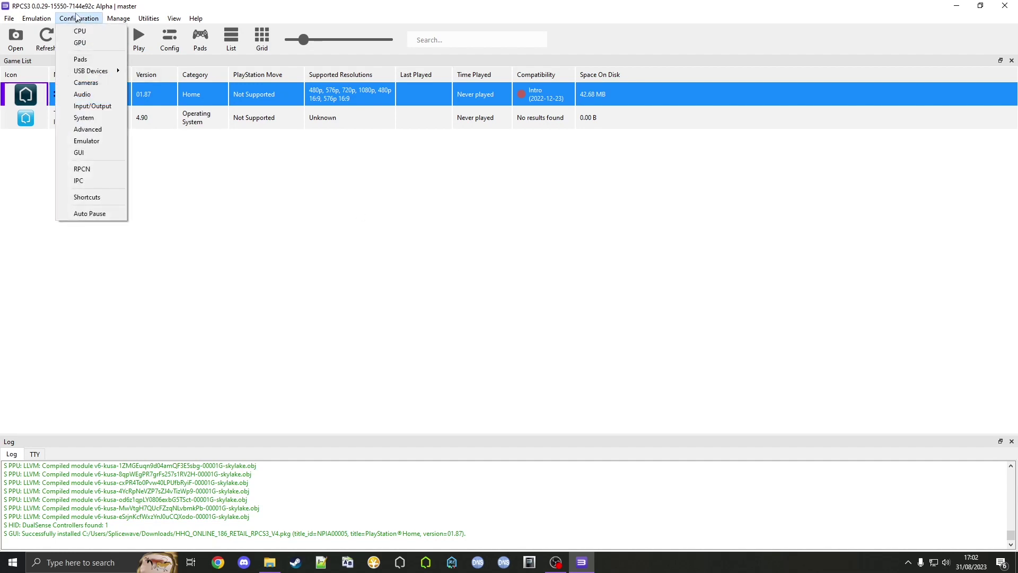
left_click(89, 170)
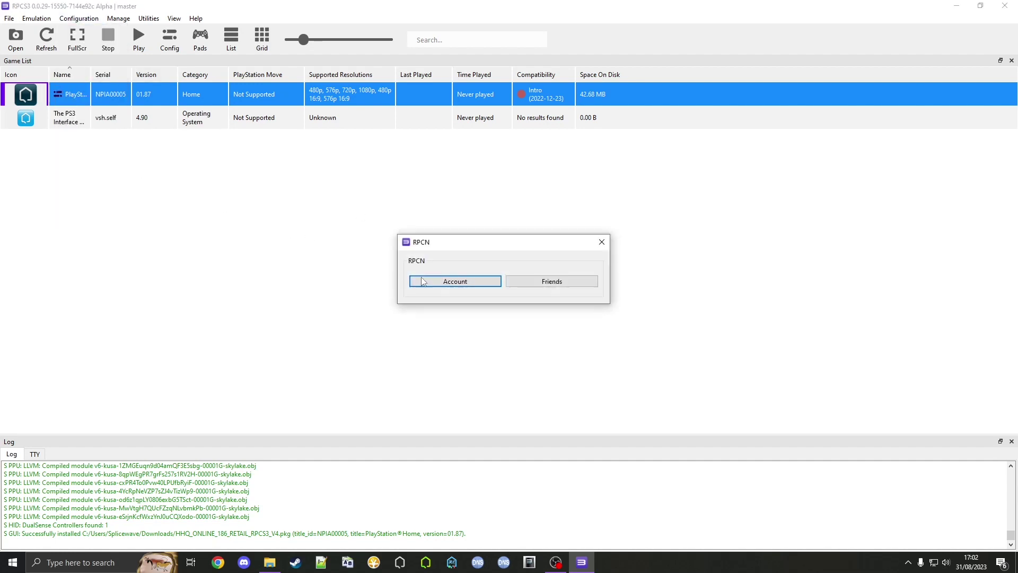
left_click(451, 282)
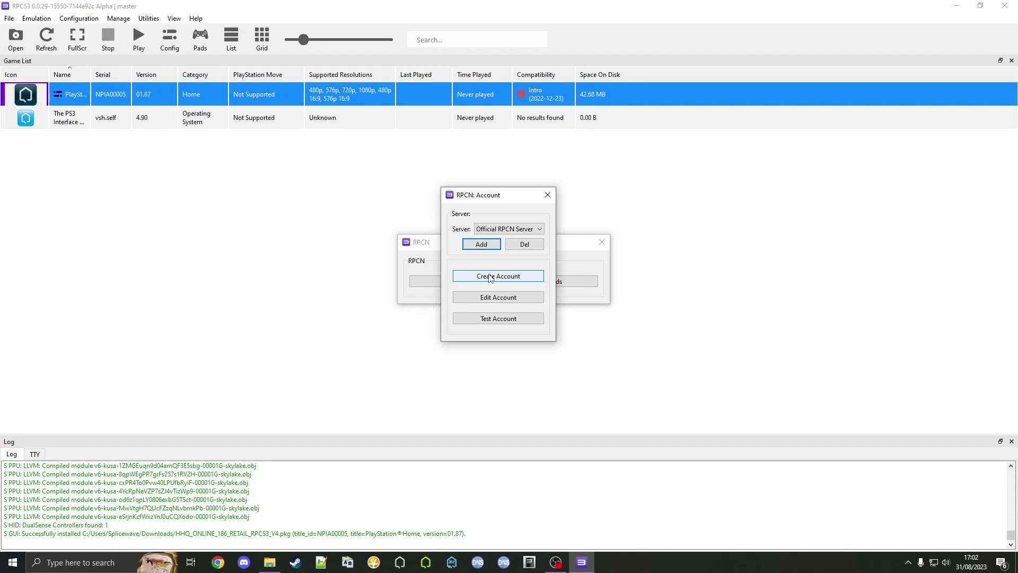
left_click(547, 195)
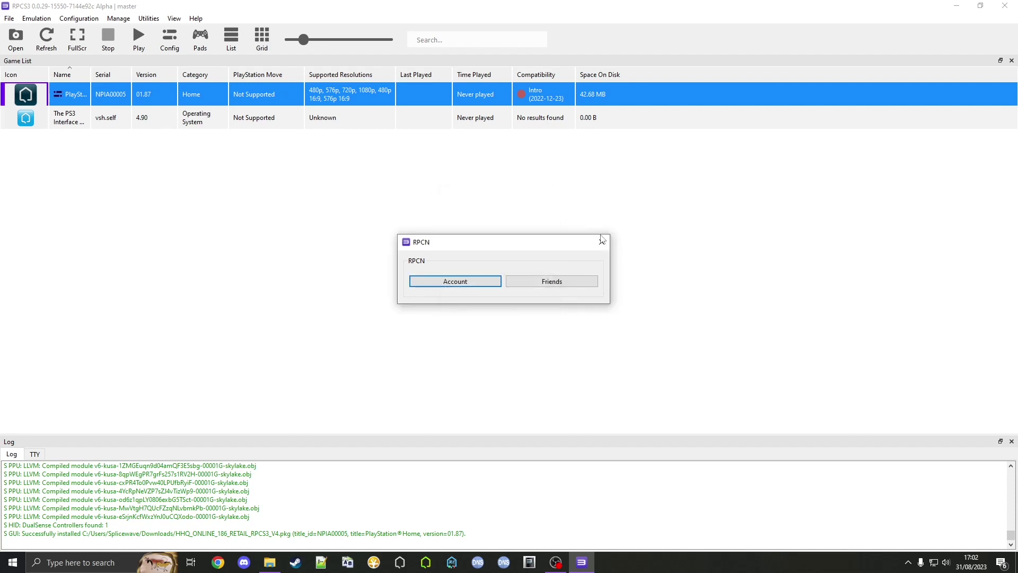
Close the RPCN window to return to the game list
left_click(601, 242)
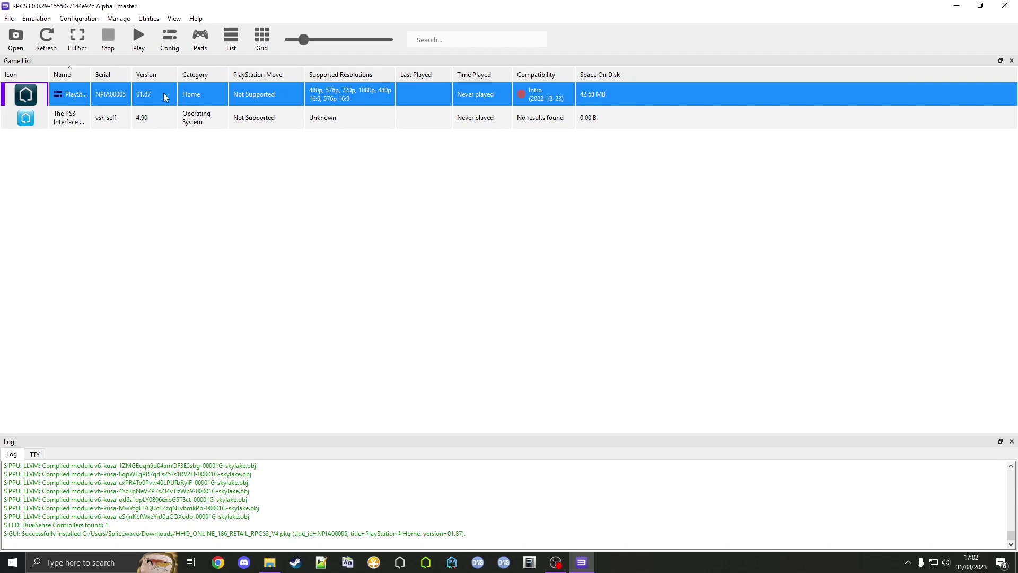